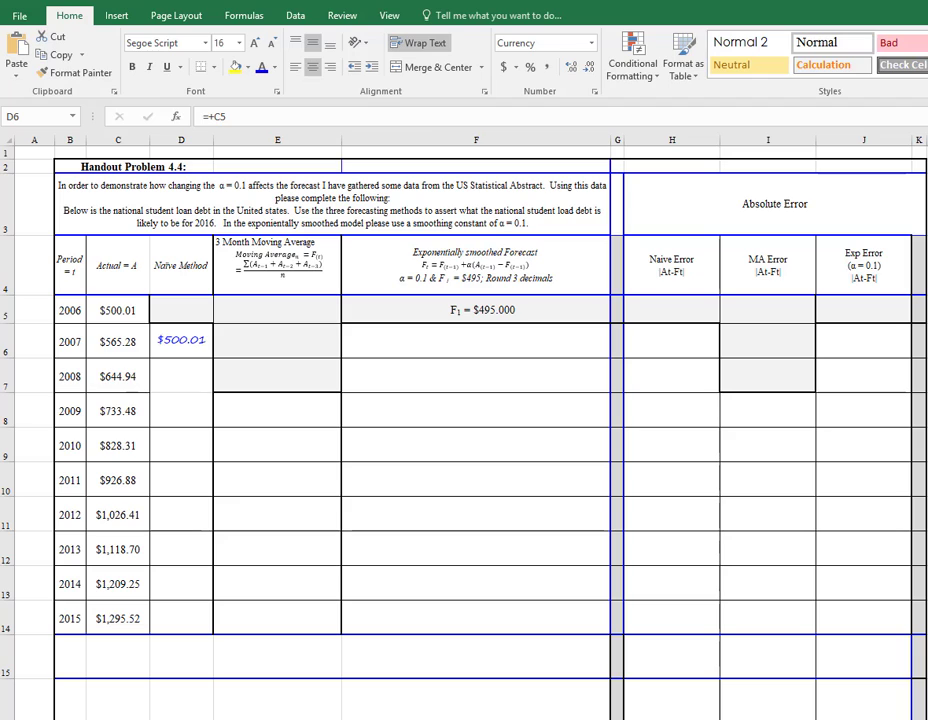
Copy the naive forecast formula from D6 down through D14 and widen column D to fit the values.
click(182, 340)
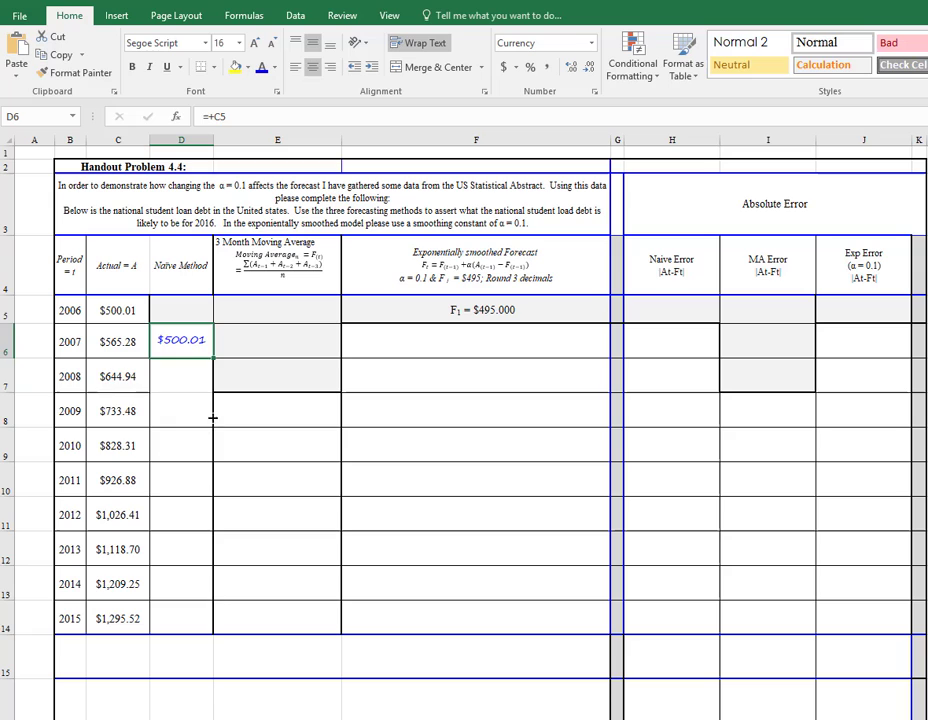
drag(212, 357, 215, 628)
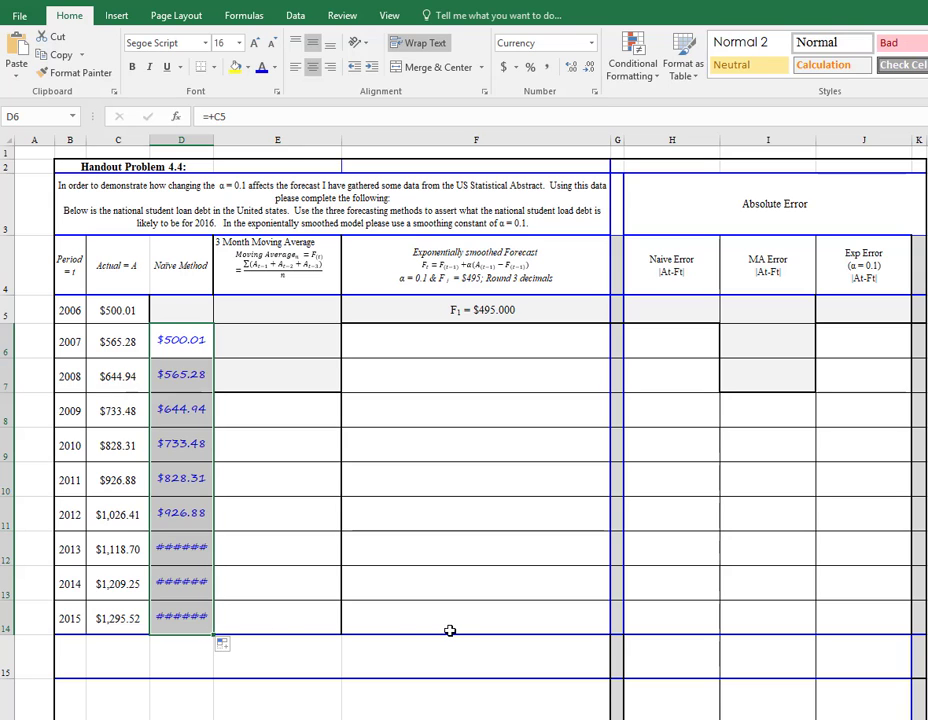
drag(212, 141, 220, 141)
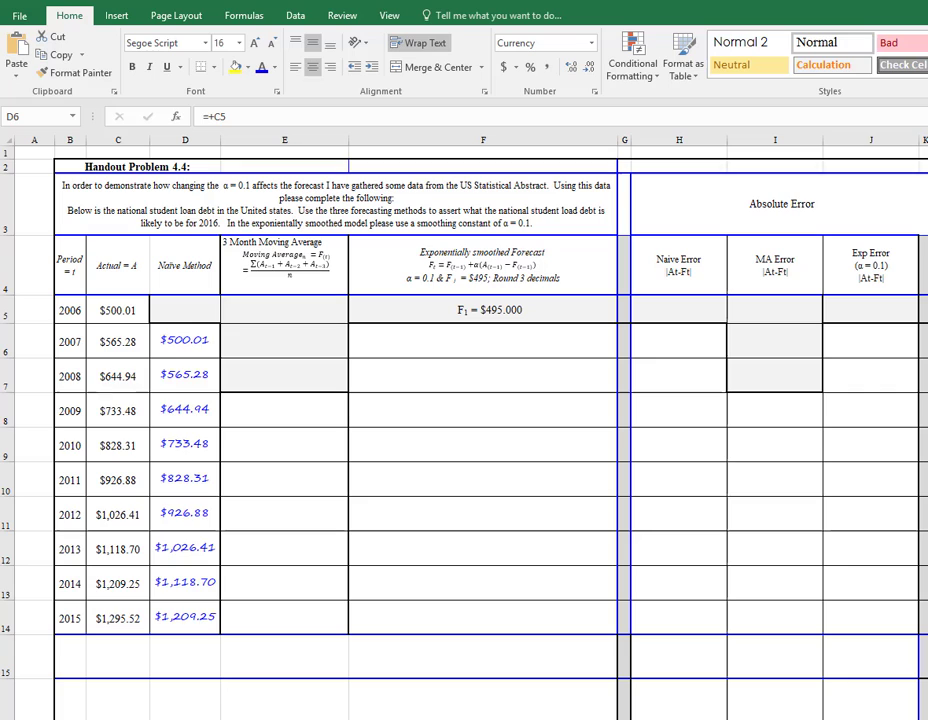
Enter the 2009 moving-average formula +(C5+C6+C7)/3 in cell E8.
click(266, 412)
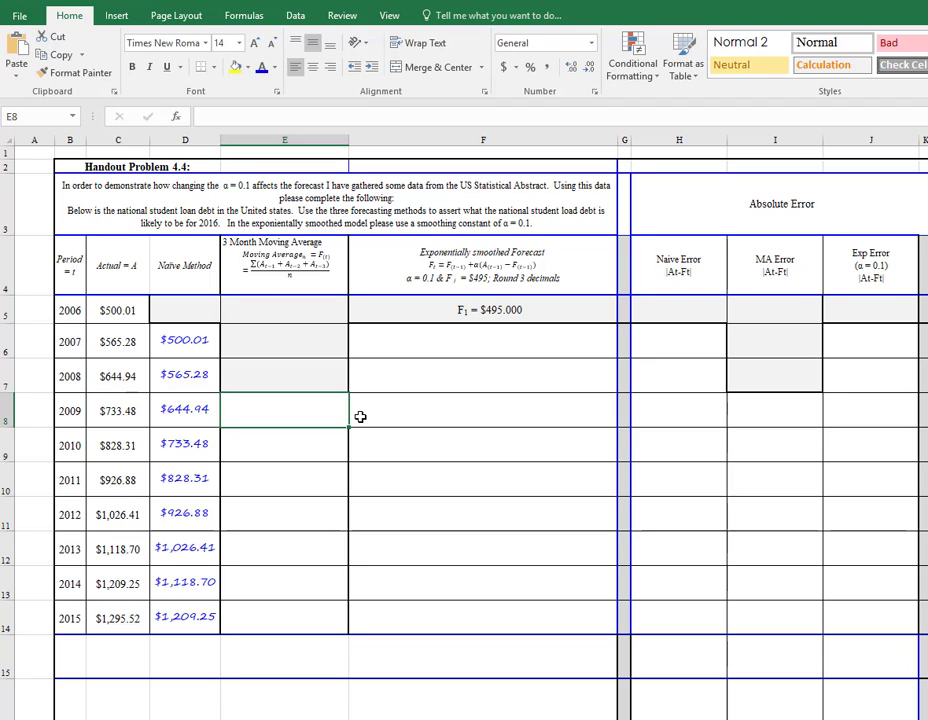
text(+)
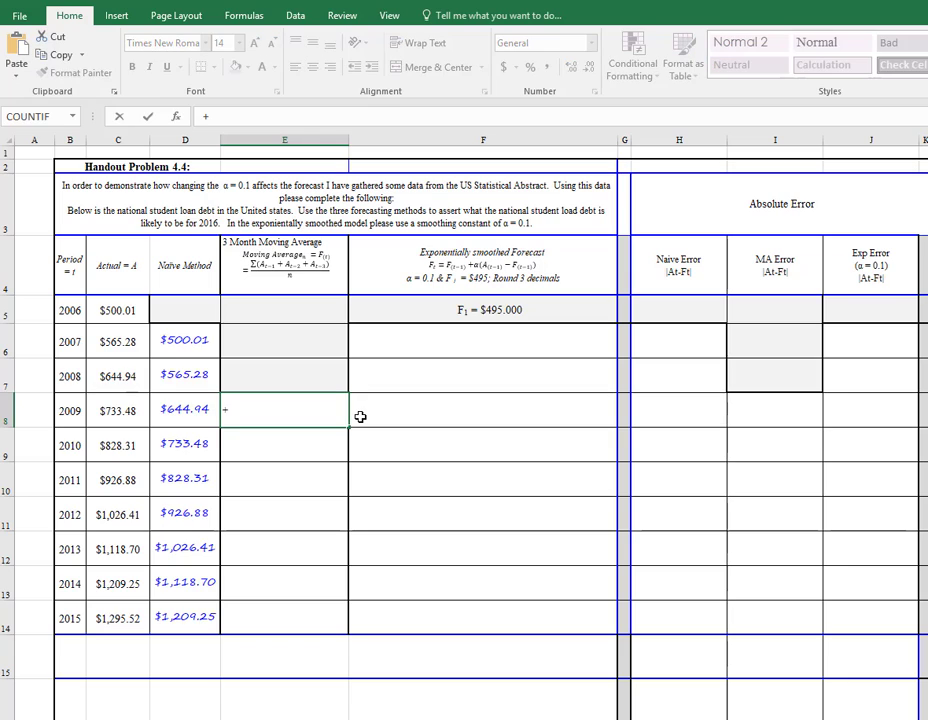
text(()
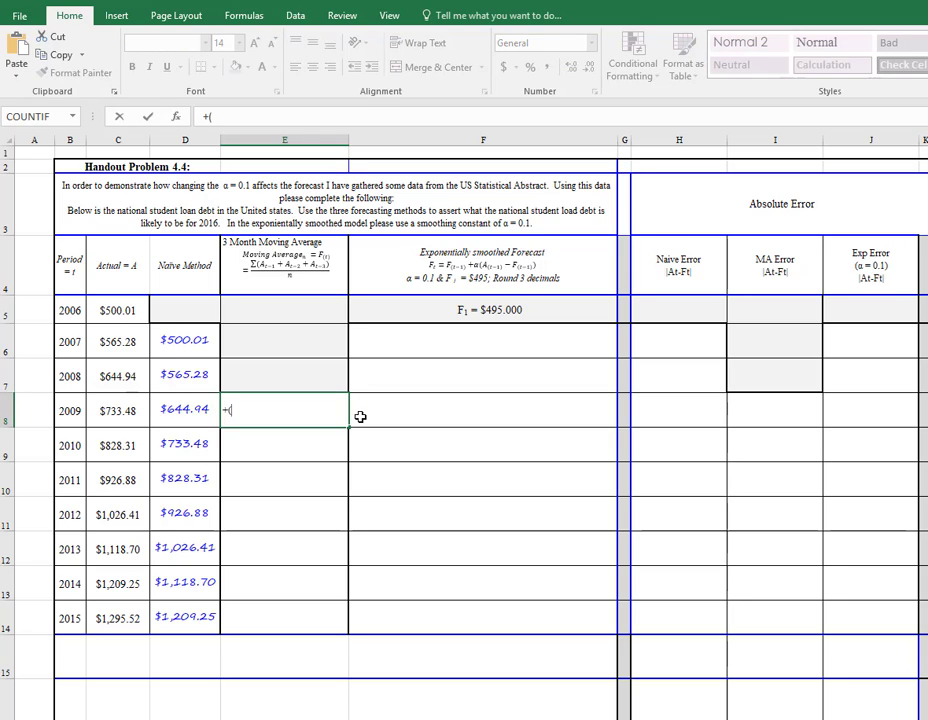
click(114, 312)
text(+)
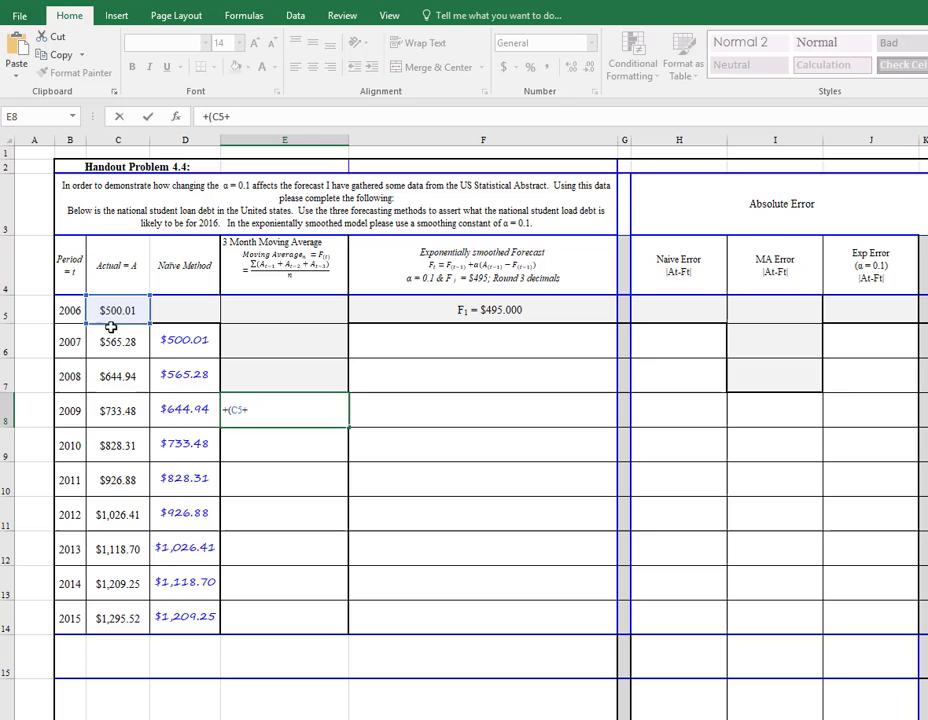
click(112, 340)
text(+)
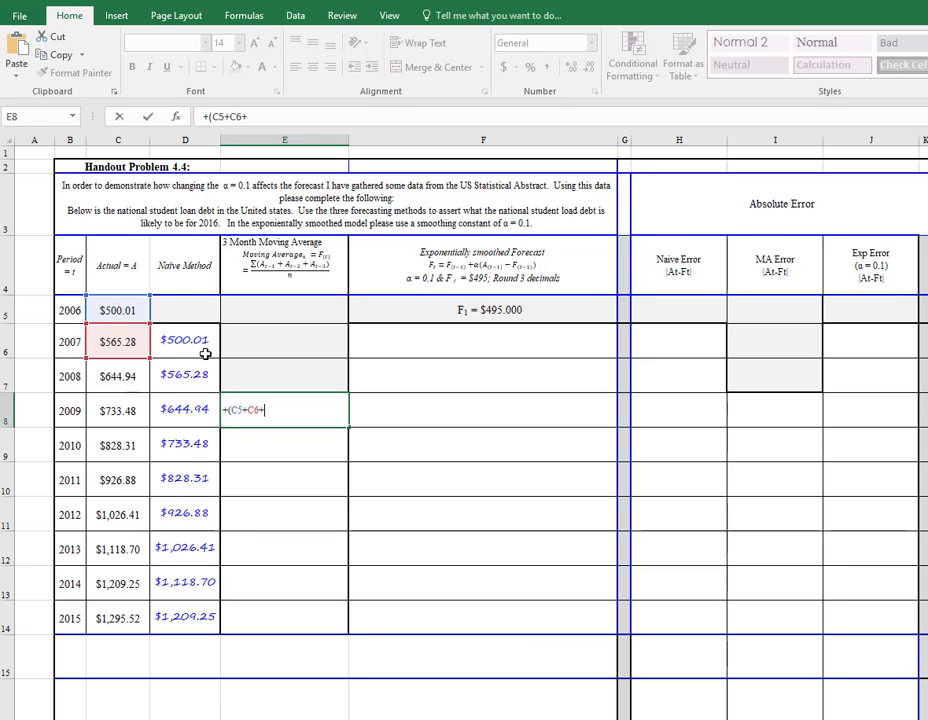
click(120, 375)
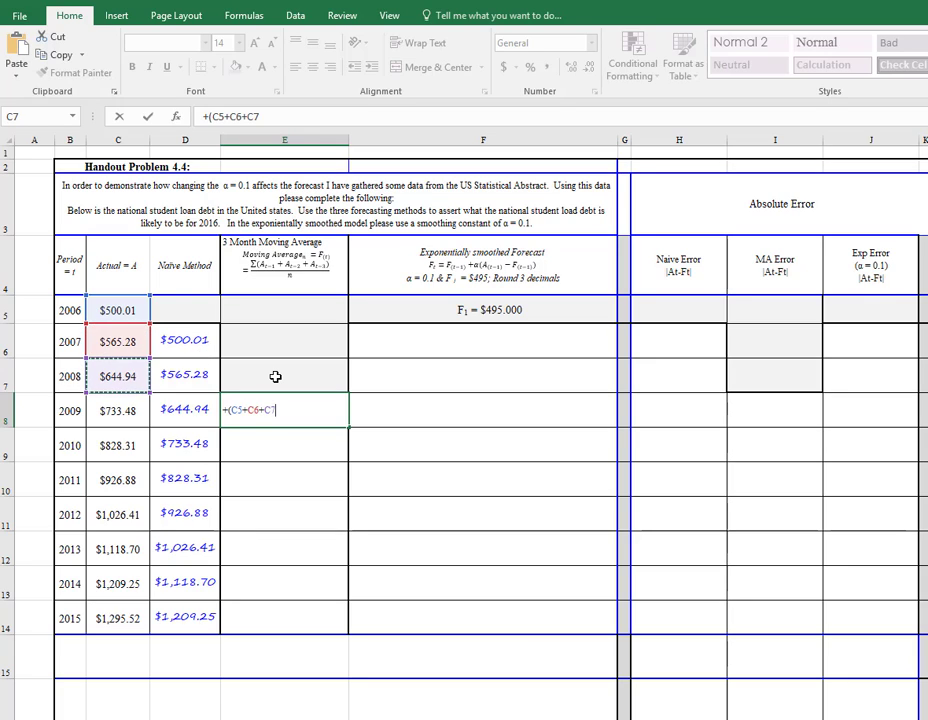
click(260, 116)
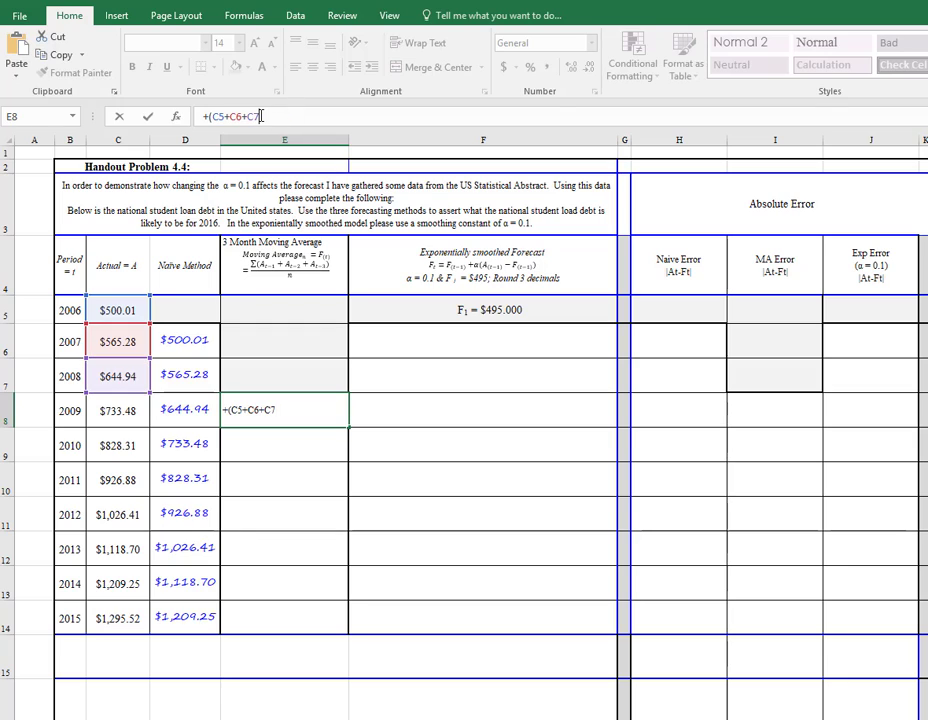
text()/3)
key(Return)
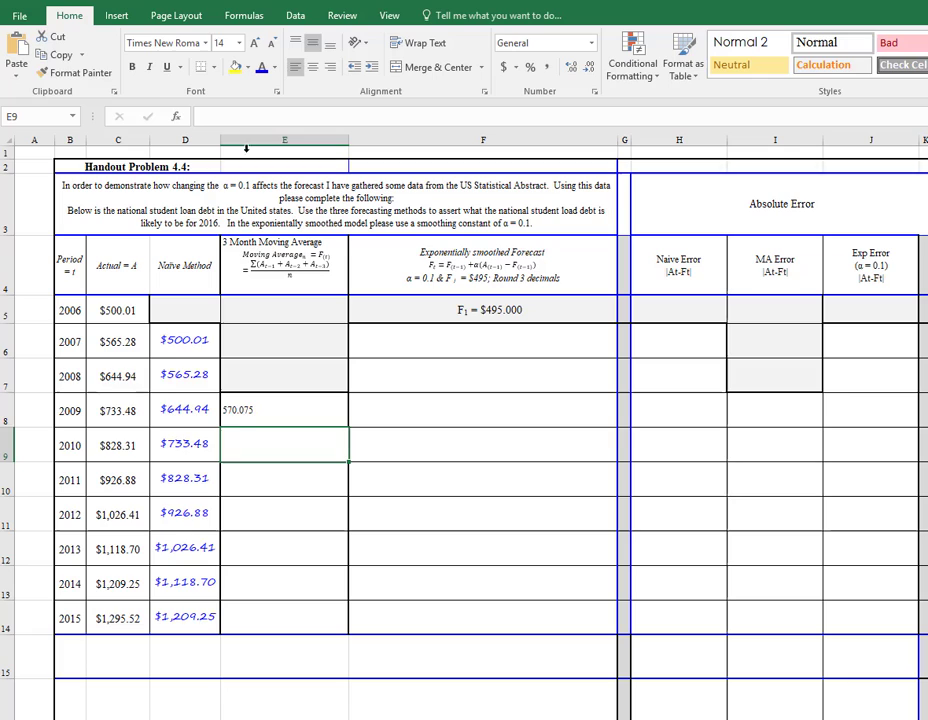
Format E8 like the naive forecasts and copy its three-period average, =+ROUND((C5+C6+C7)/3,3), down through E14.
click(258, 411)
key(F4)
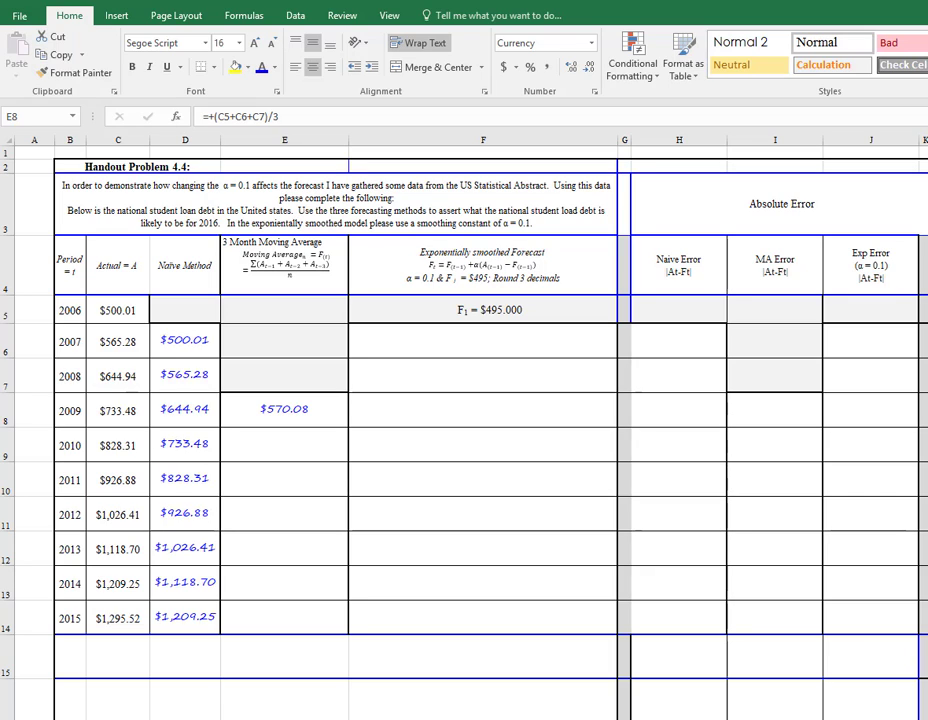
click(284, 412)
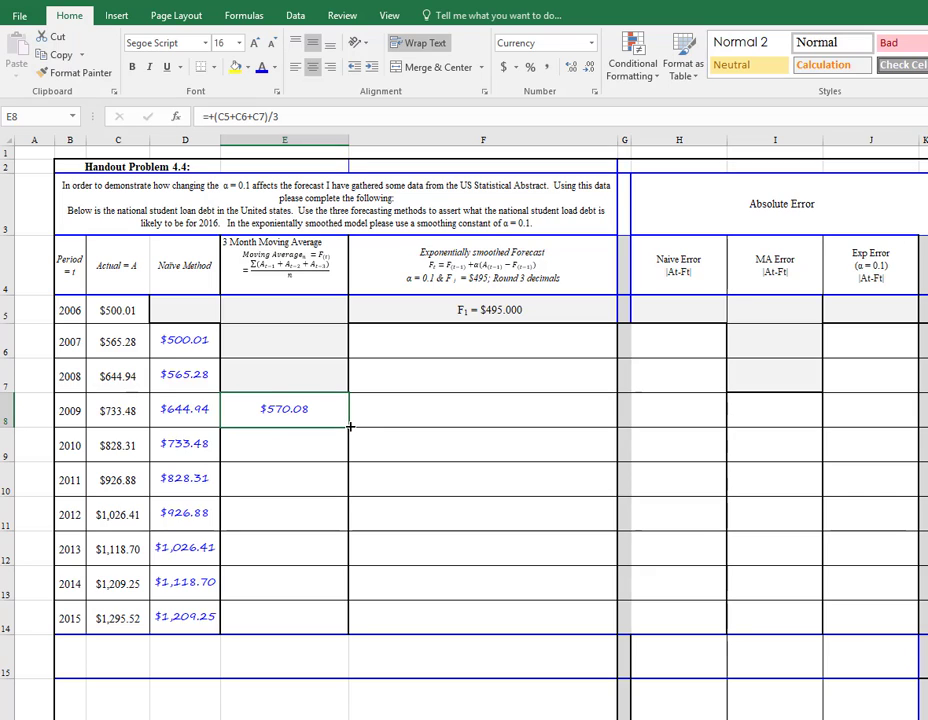
drag(349, 427, 351, 638)
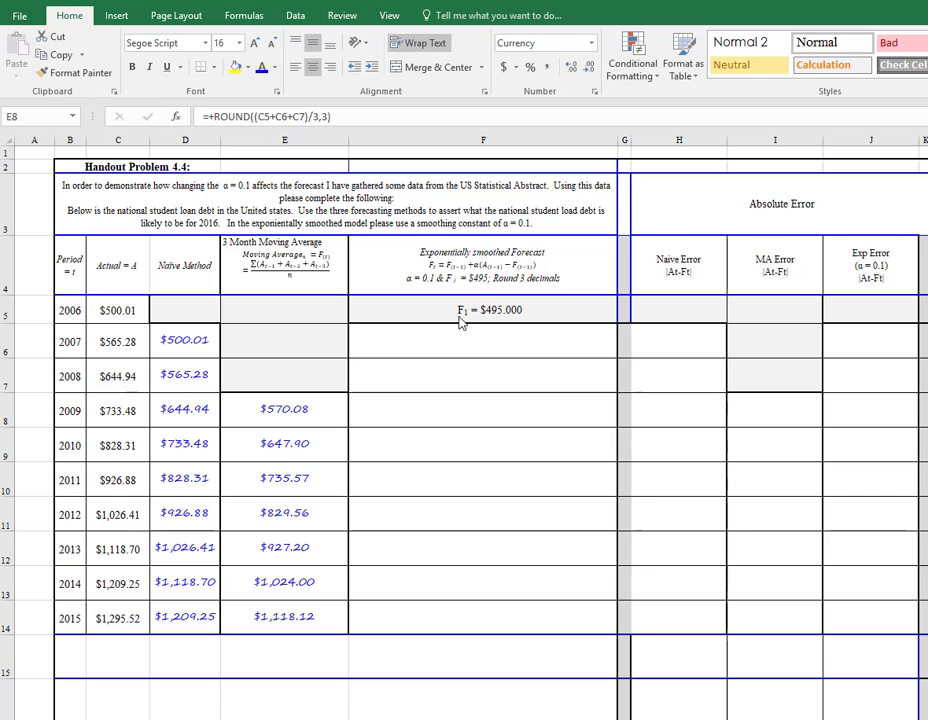
click(272, 408)
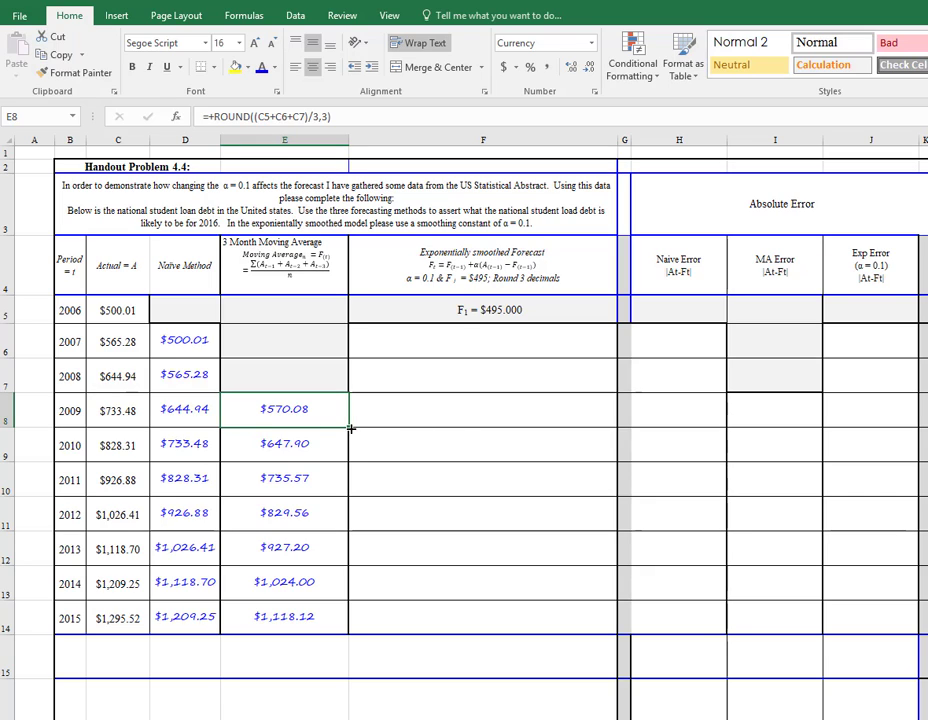
shift+click(346, 626)
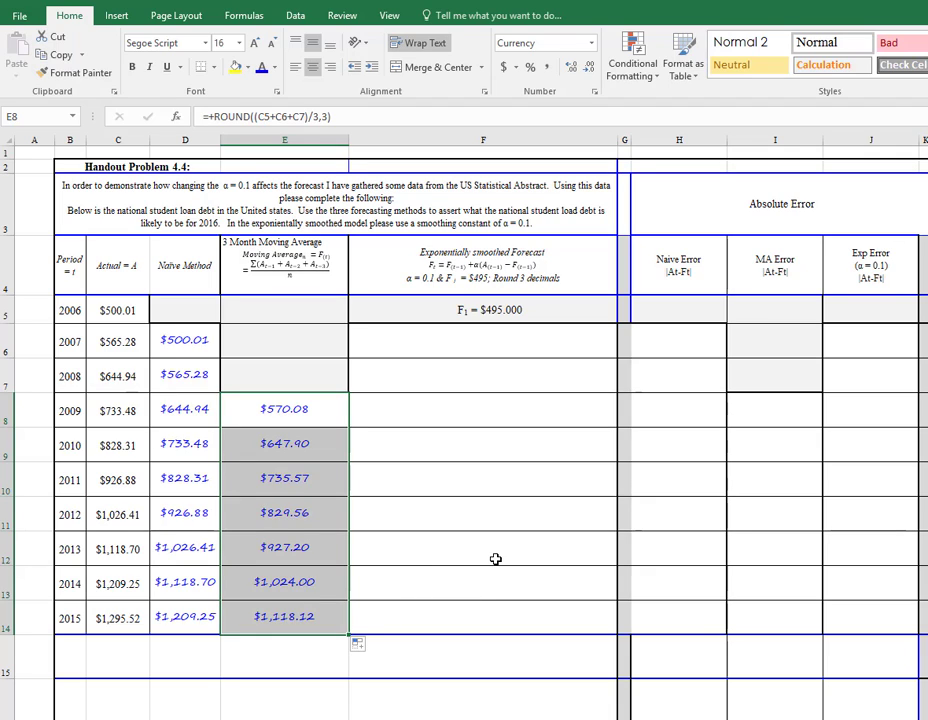
Replace both fixed 495 values in the F6 formula with F5, giving =+ROUND(F5+(0.1*(C5-F5)),3).
click(467, 337)
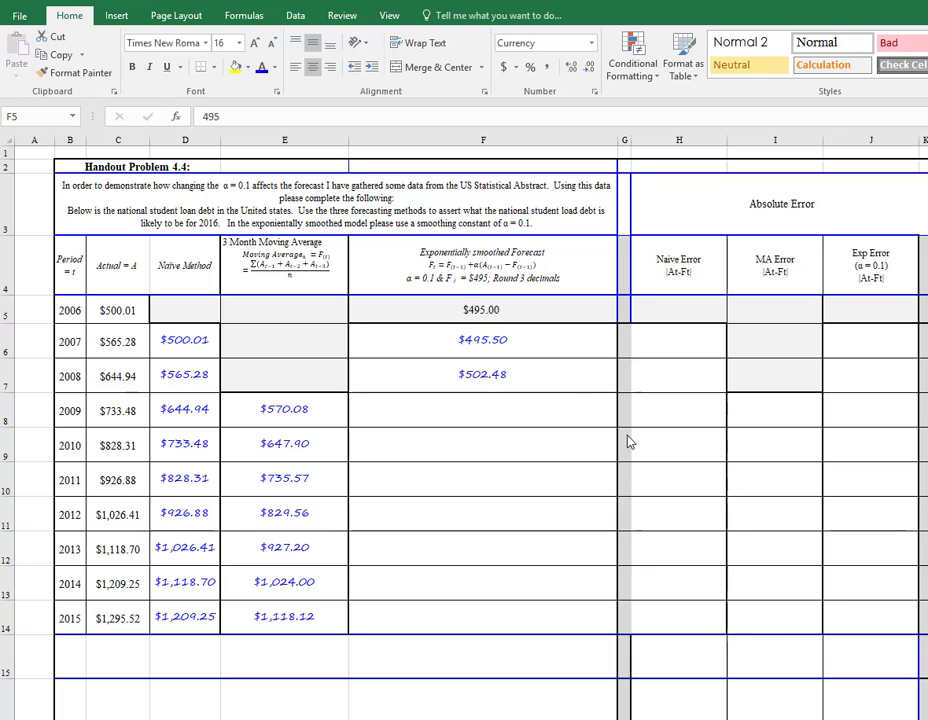
click(477, 340)
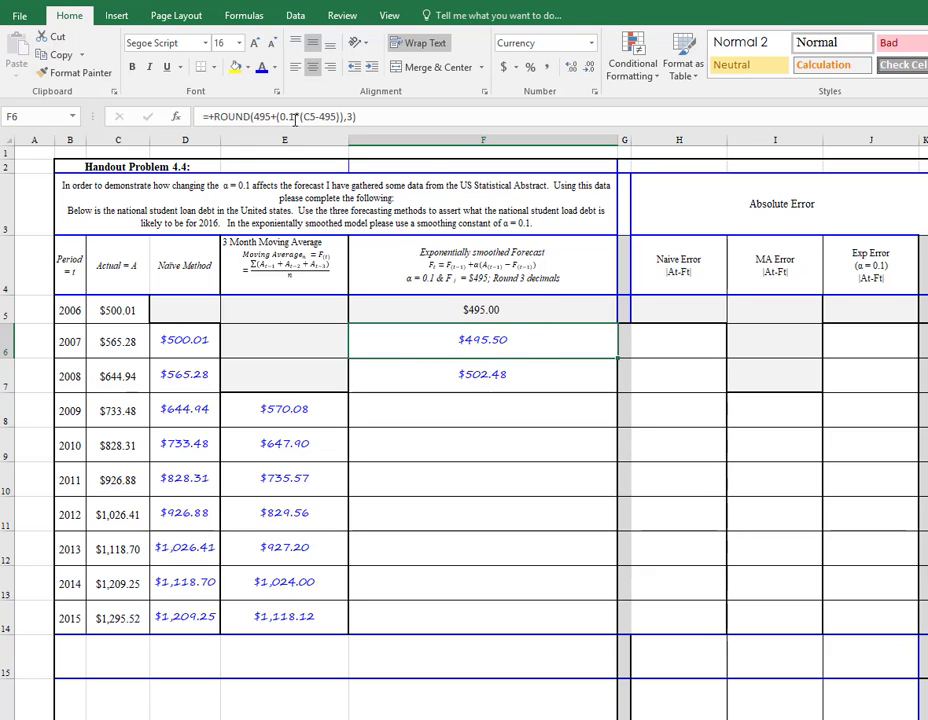
click(295, 119)
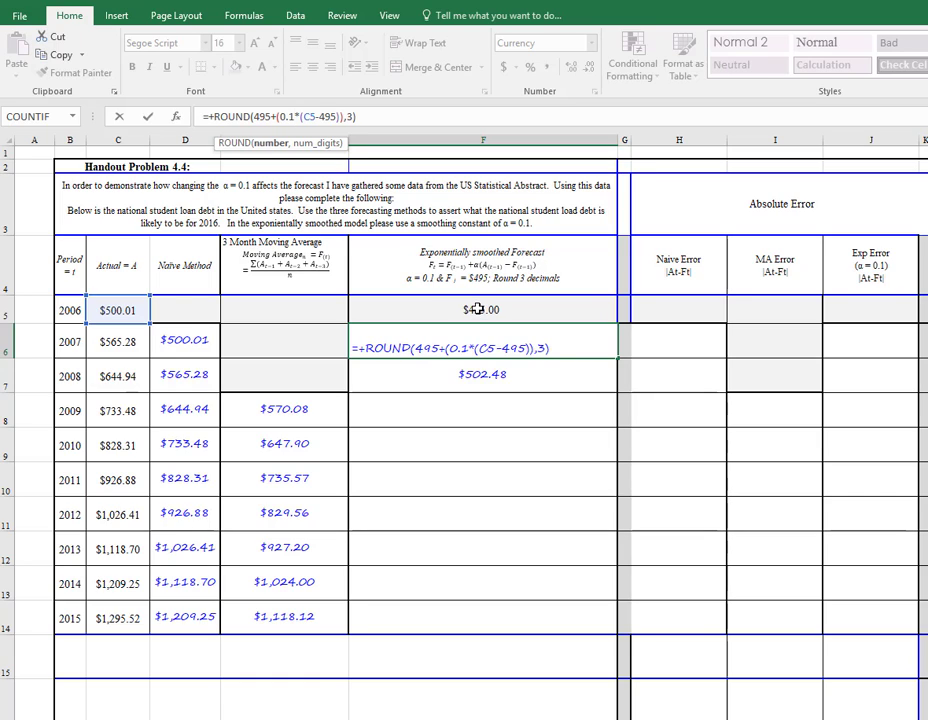
double_click(427, 348)
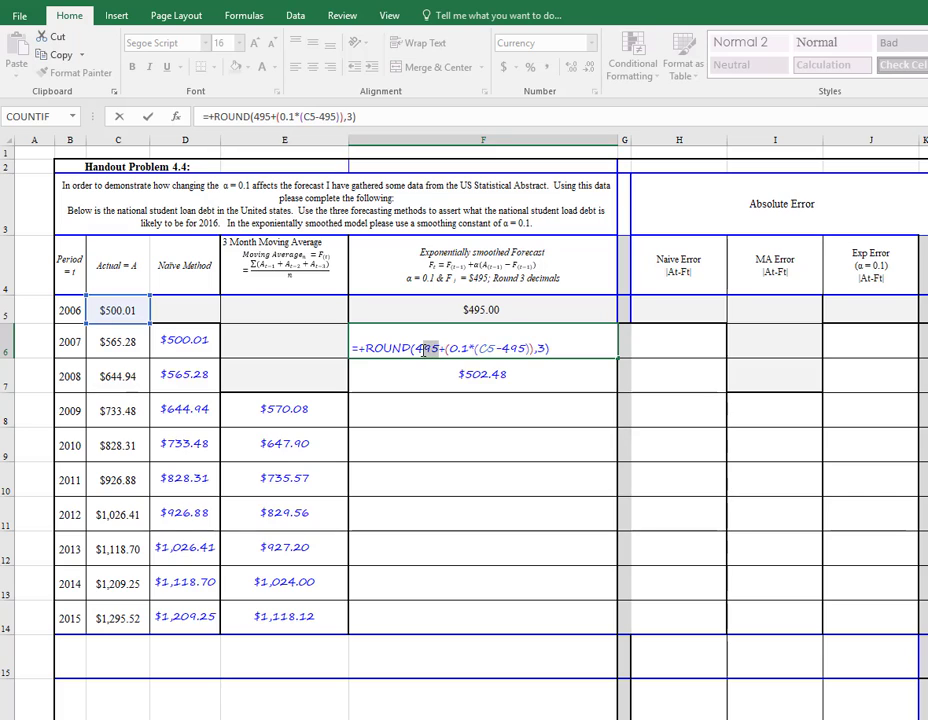
click(479, 310)
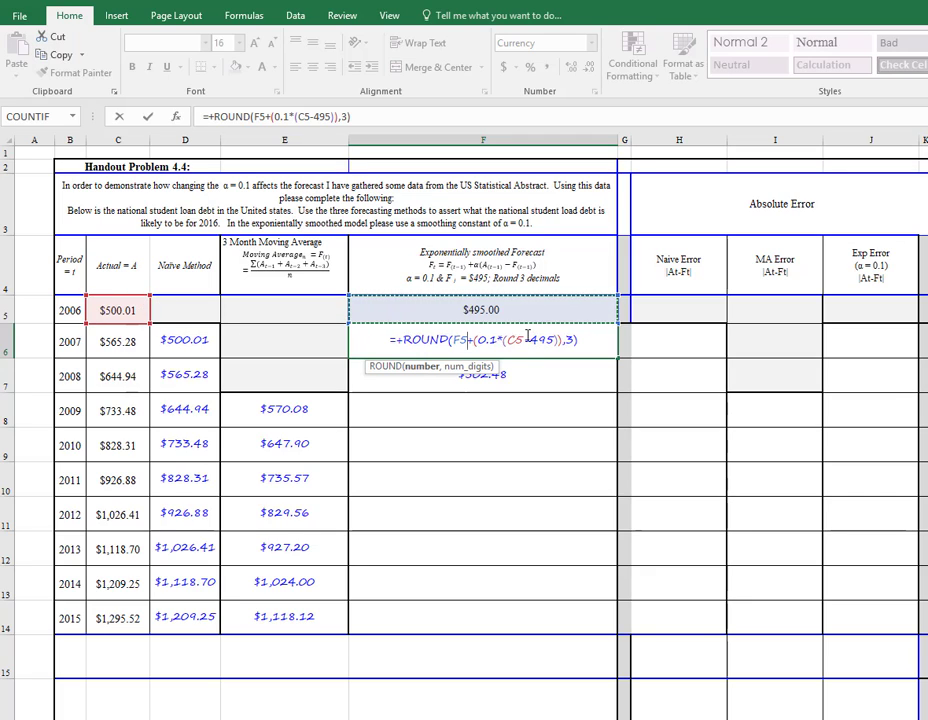
click(503, 309)
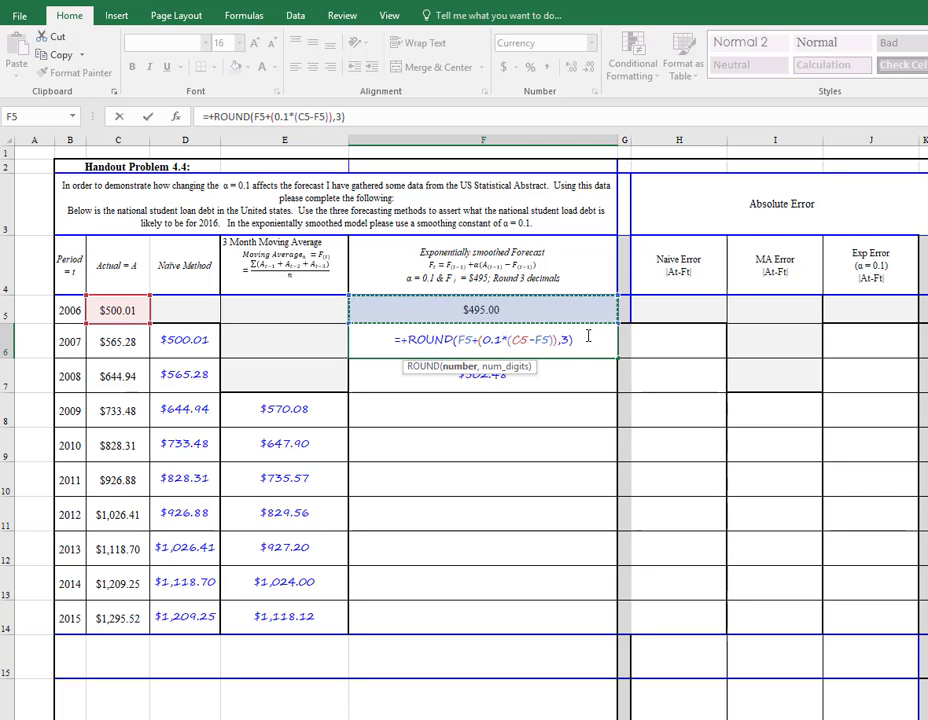
key(Return)
Copy the exponential smoothing formula from F6 to F7, inspect its references, and extend it down through F14.
click(499, 340)
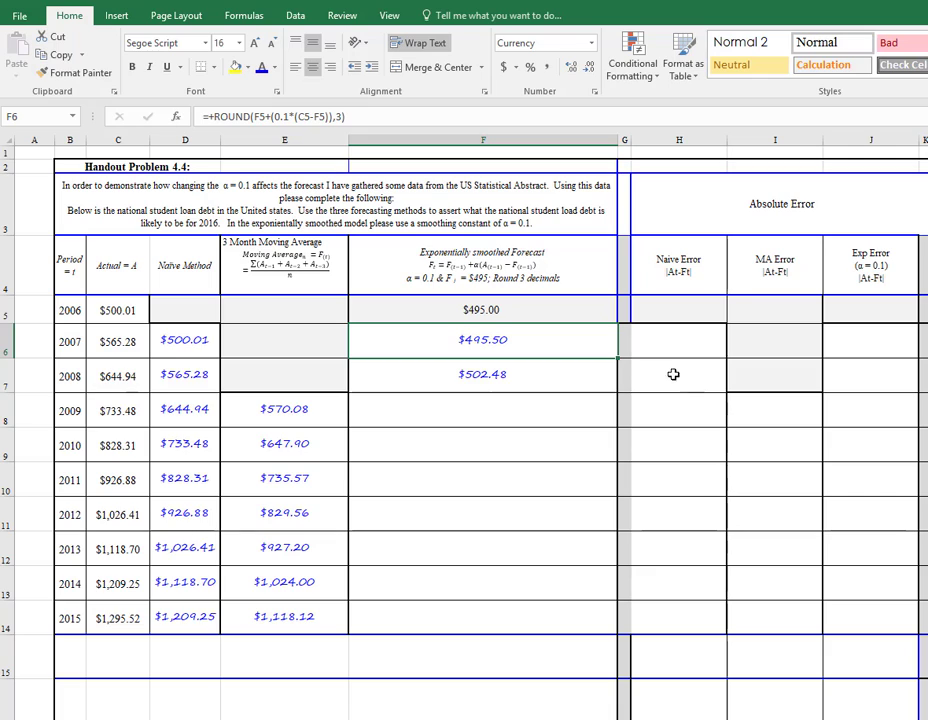
drag(618, 358, 618, 390)
click(470, 374)
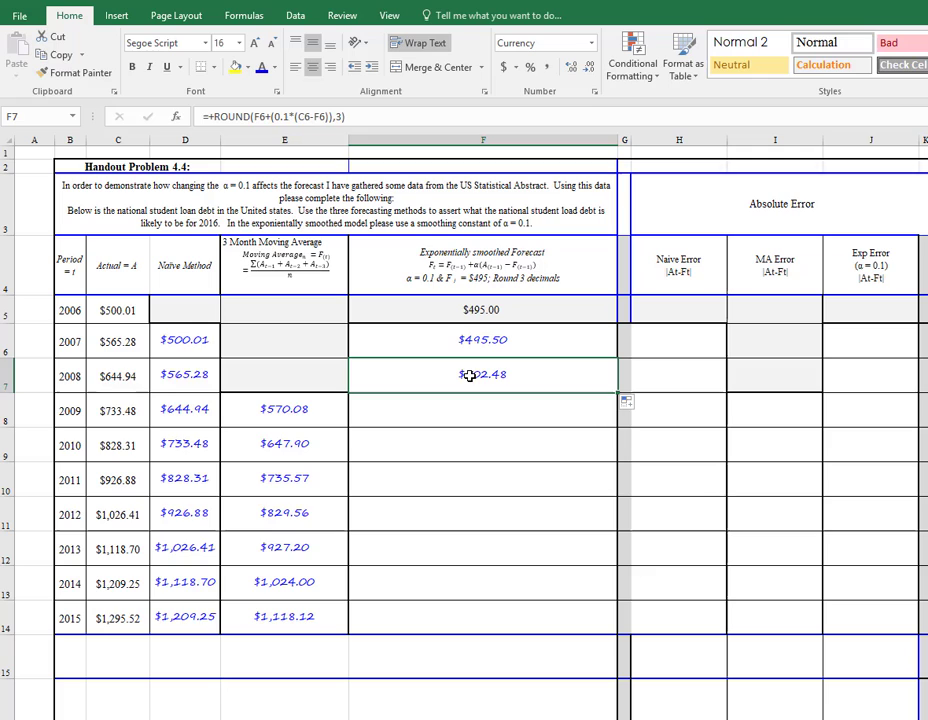
click(300, 117)
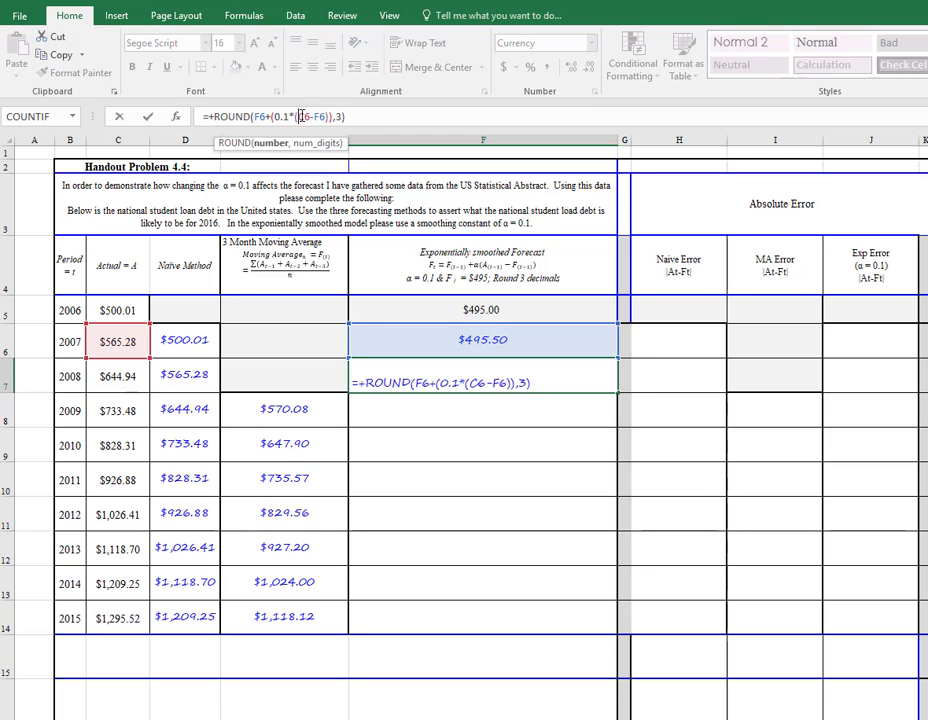
key(Return)
click(525, 378)
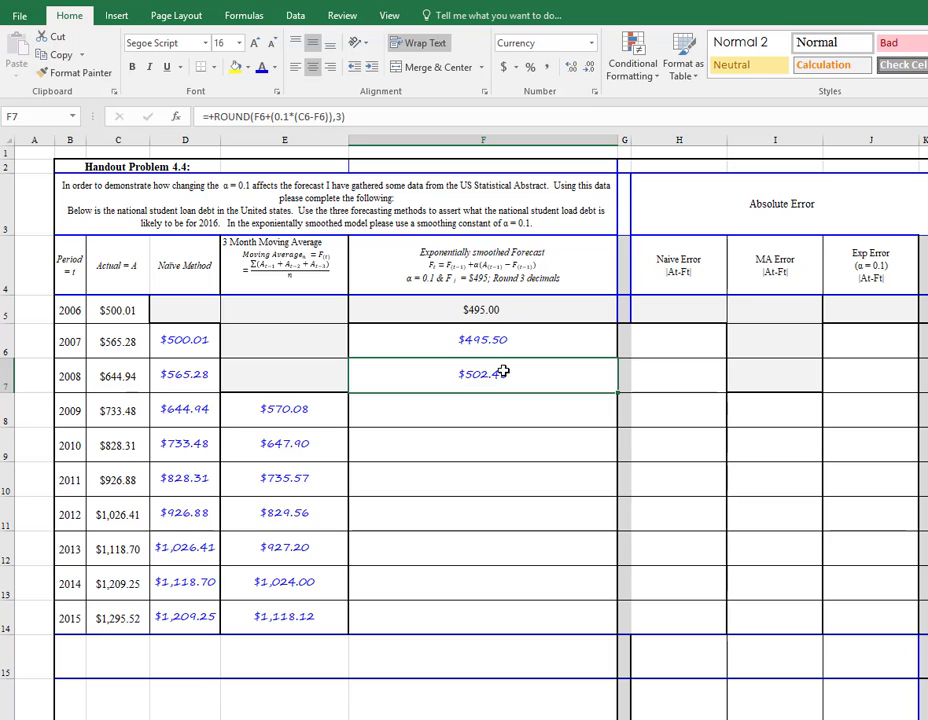
drag(618, 392, 605, 622)
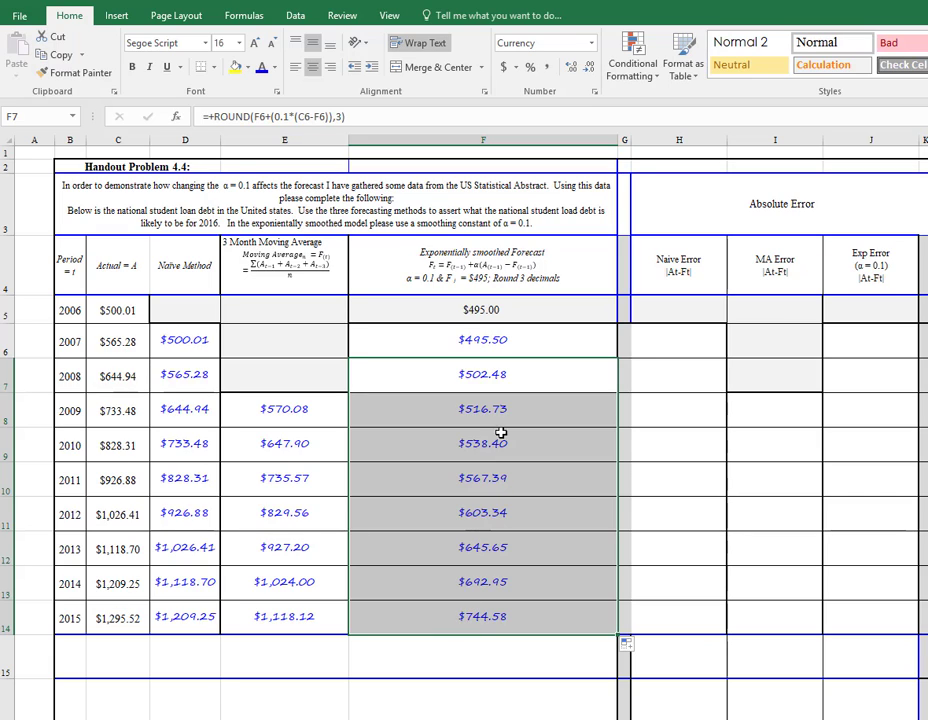
Copy the 0.9 smoothing formula from G6 down through G14 and compare the 2015 forecasts in F14 and G14.
click(559, 510)
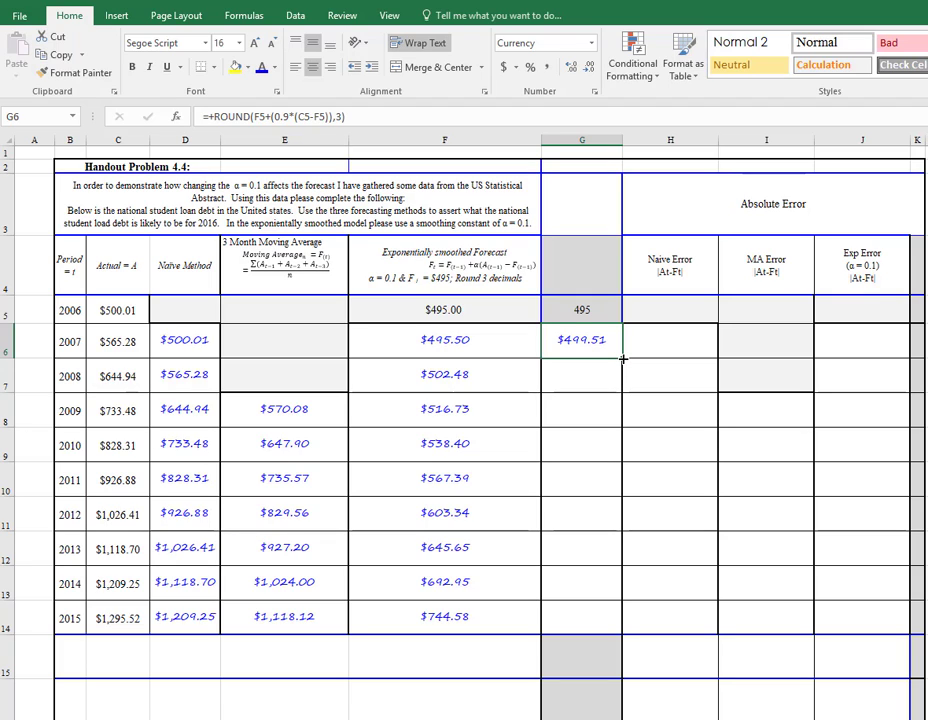
drag(622, 367, 632, 636)
click(585, 622)
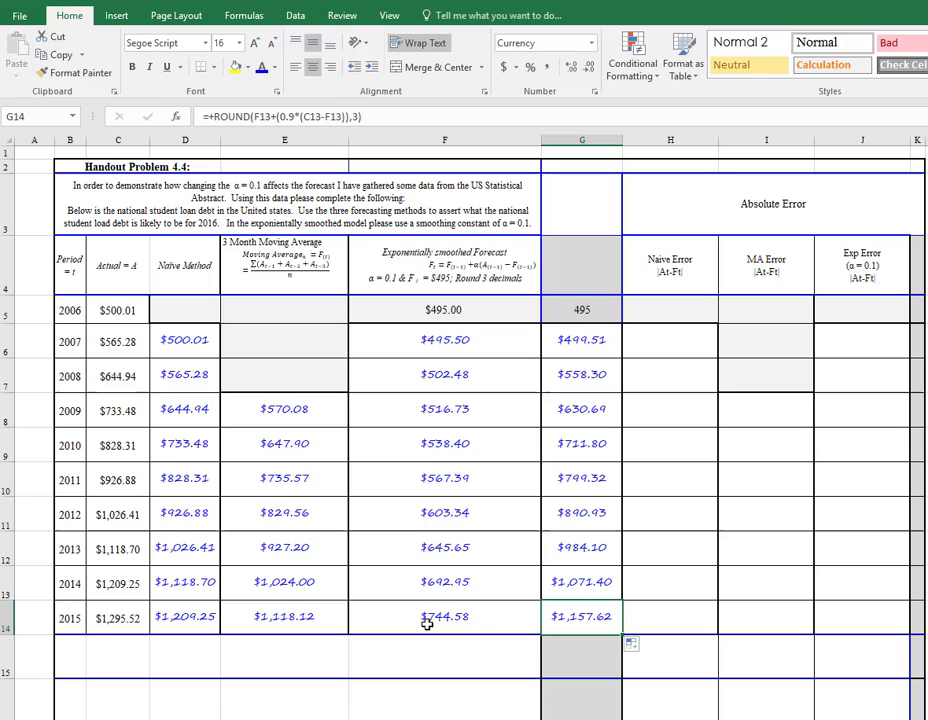
click(505, 622)
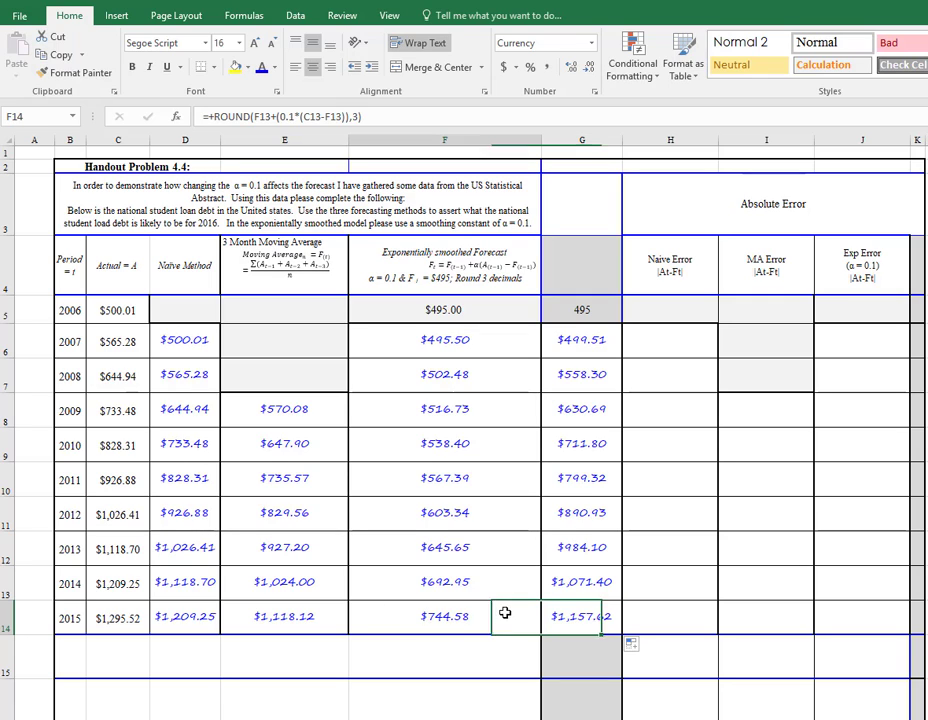
click(575, 618)
Make the 2015 forecasts in F14:G14 bold and surround them with thick outside borders.
click(436, 617)
drag(436, 617, 597, 617)
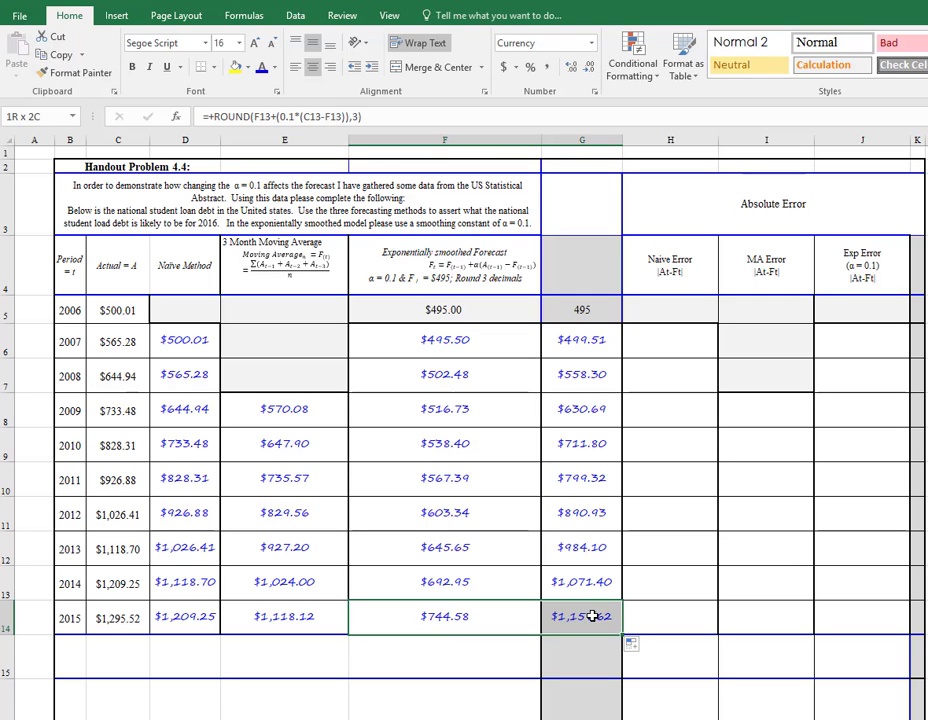
click(213, 67)
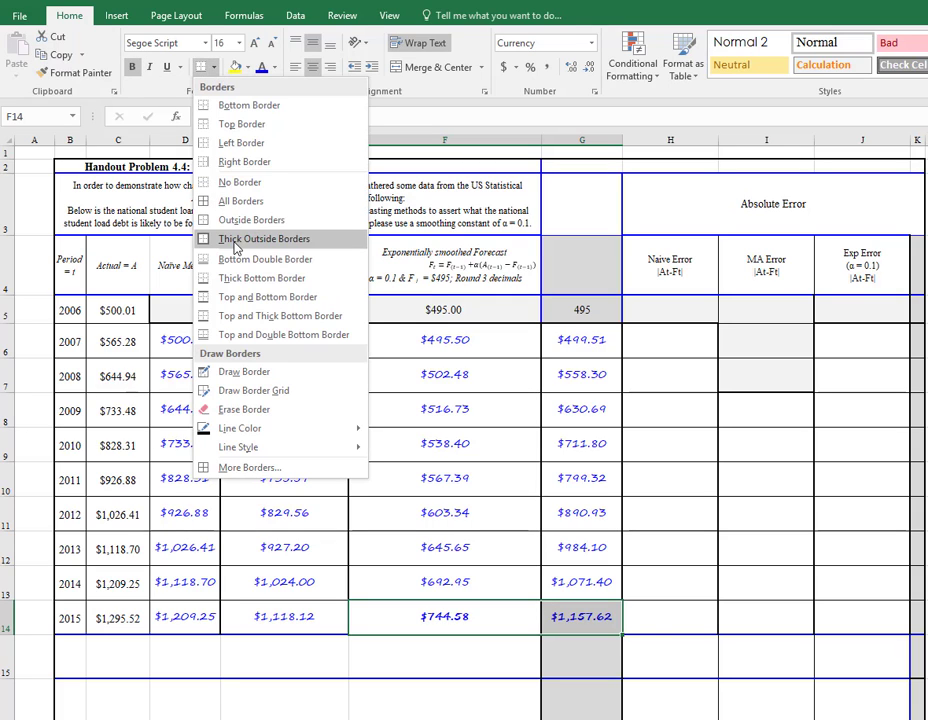
click(262, 238)
click(630, 582)
click(575, 617)
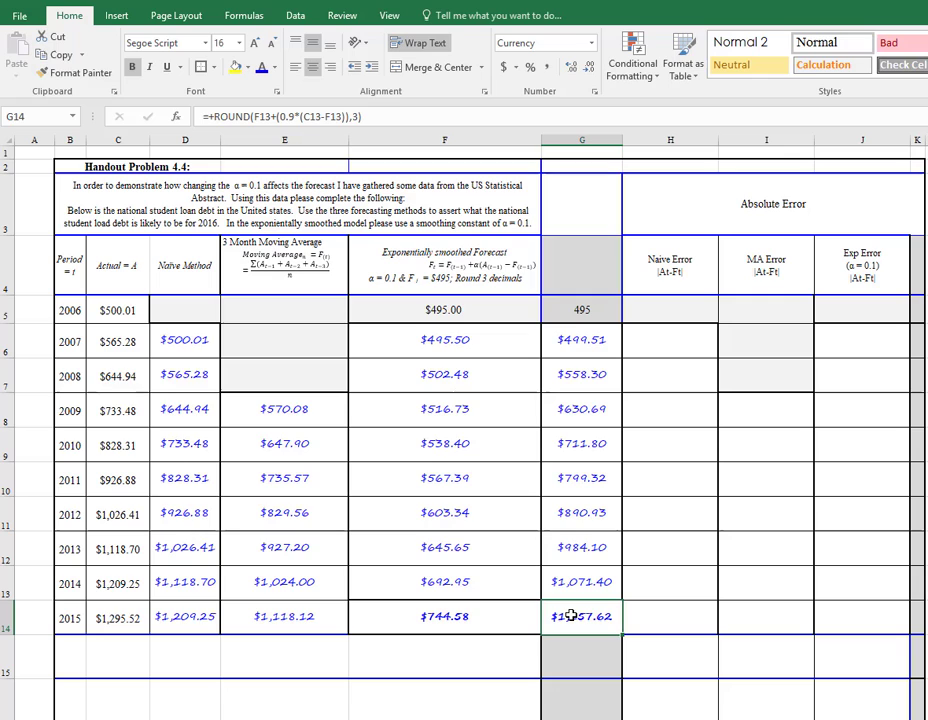
click(427, 620)
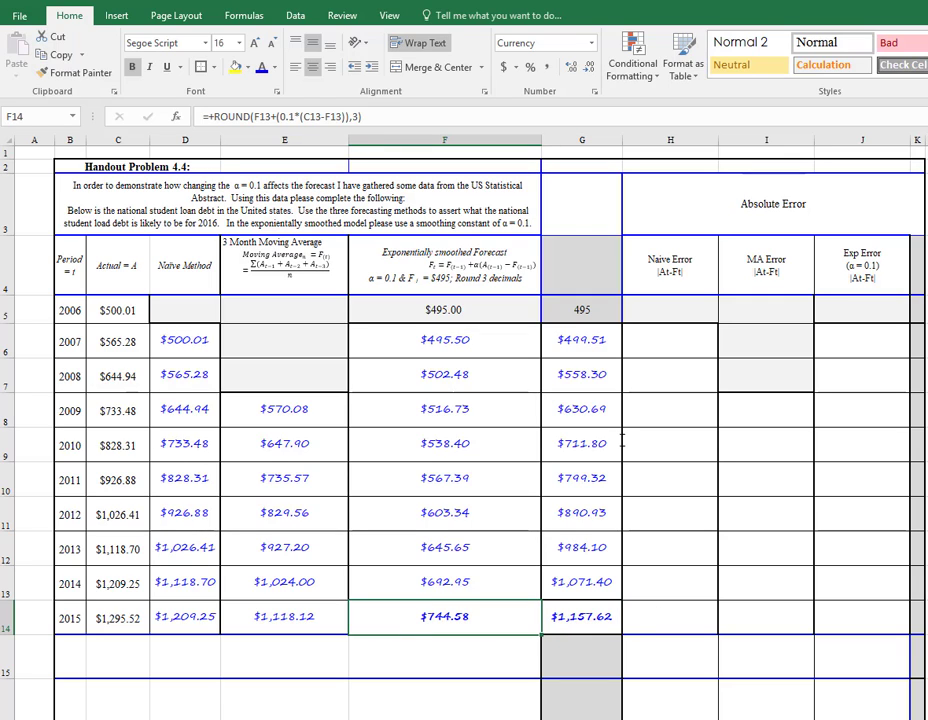
Merge cells G3:G4 into one cell and left-align its contents.
drag(567, 207, 590, 238)
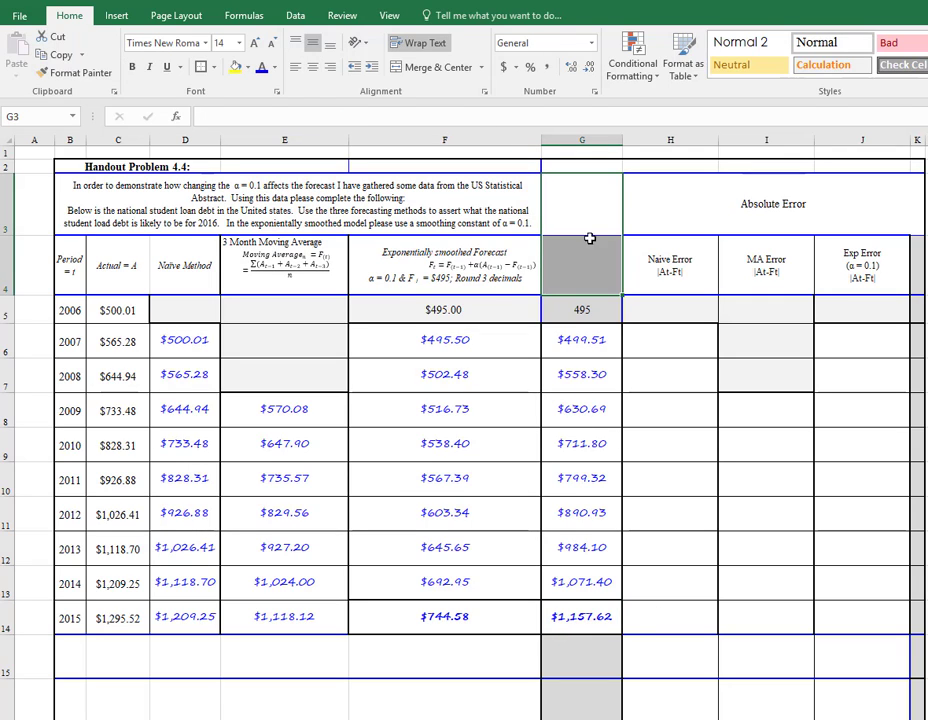
click(410, 67)
click(296, 67)
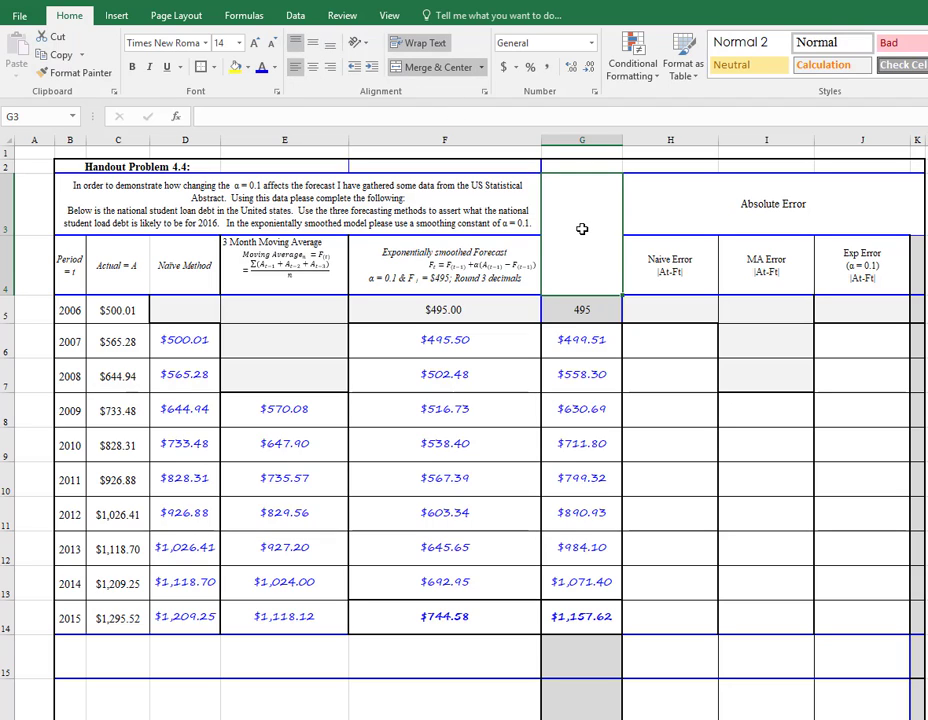
Start a note in merged cell G3 with "Large alpha will consider a larger amount of the difference between the actual and the forecast,".
text(Lar)
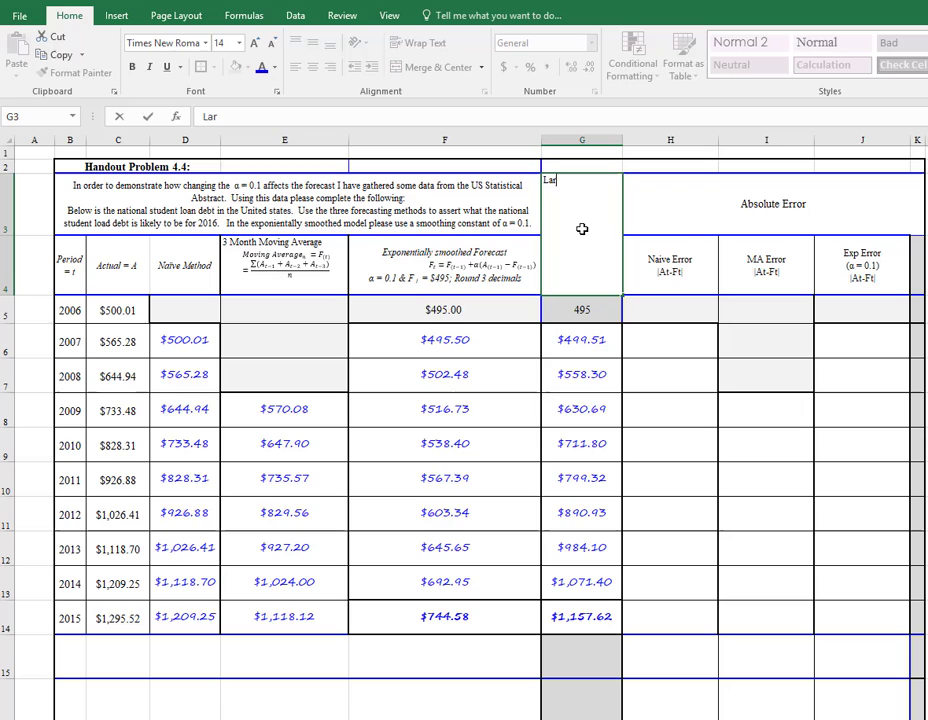
text(ge alp)
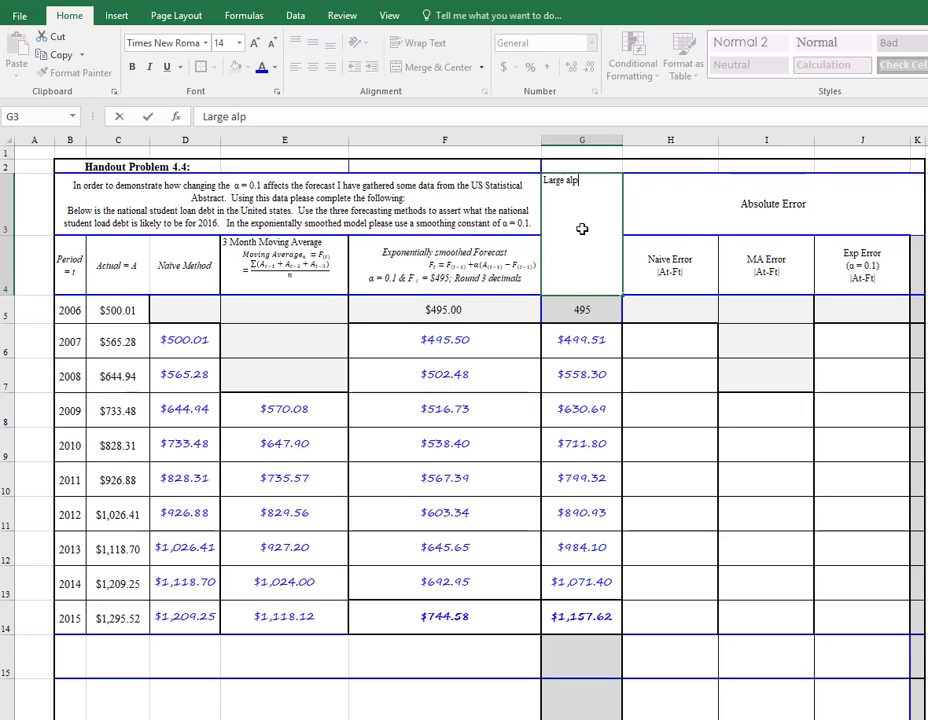
text(ha will consider a)
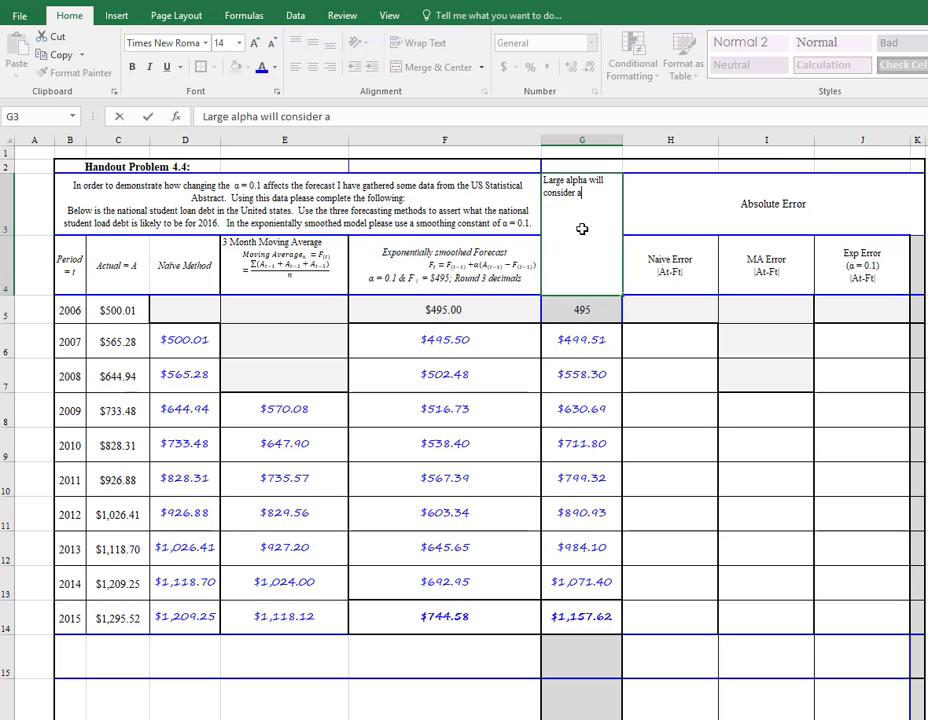
text( larger amo)
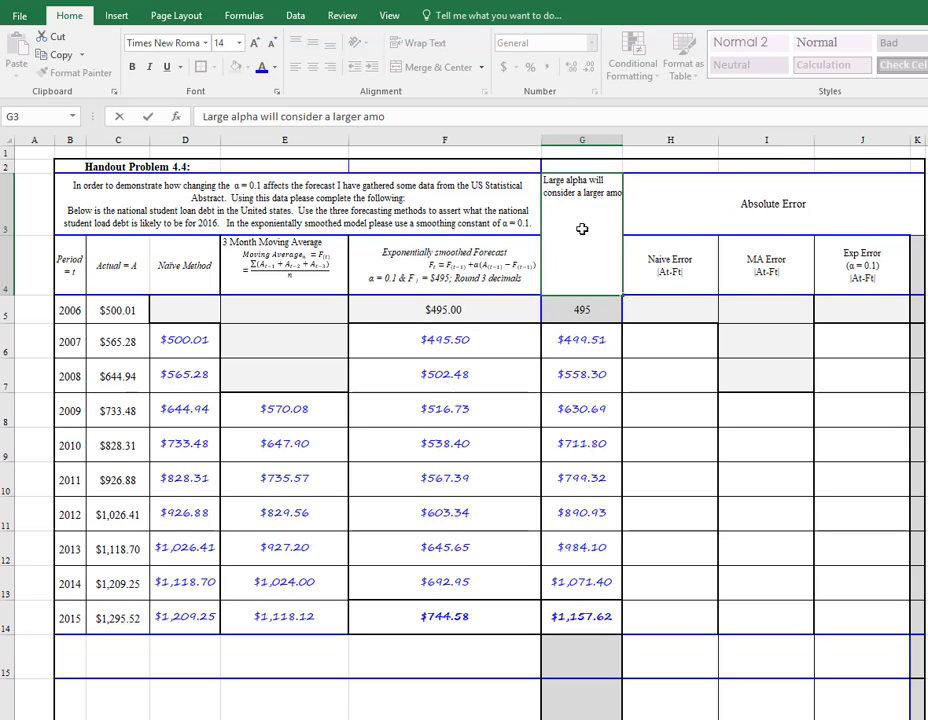
text(unt of)
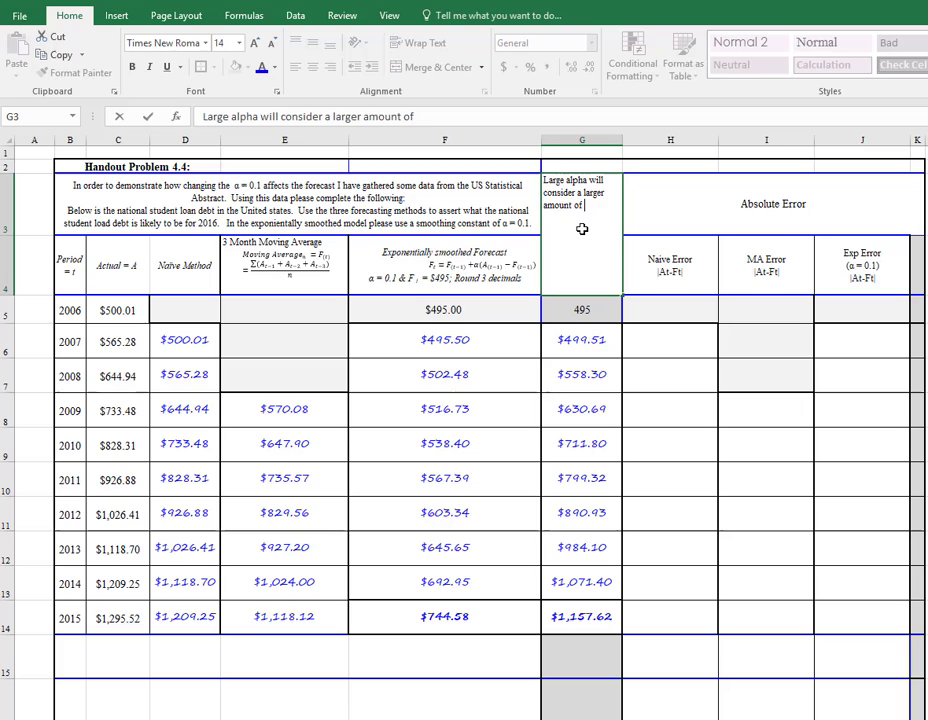
text( the difference)
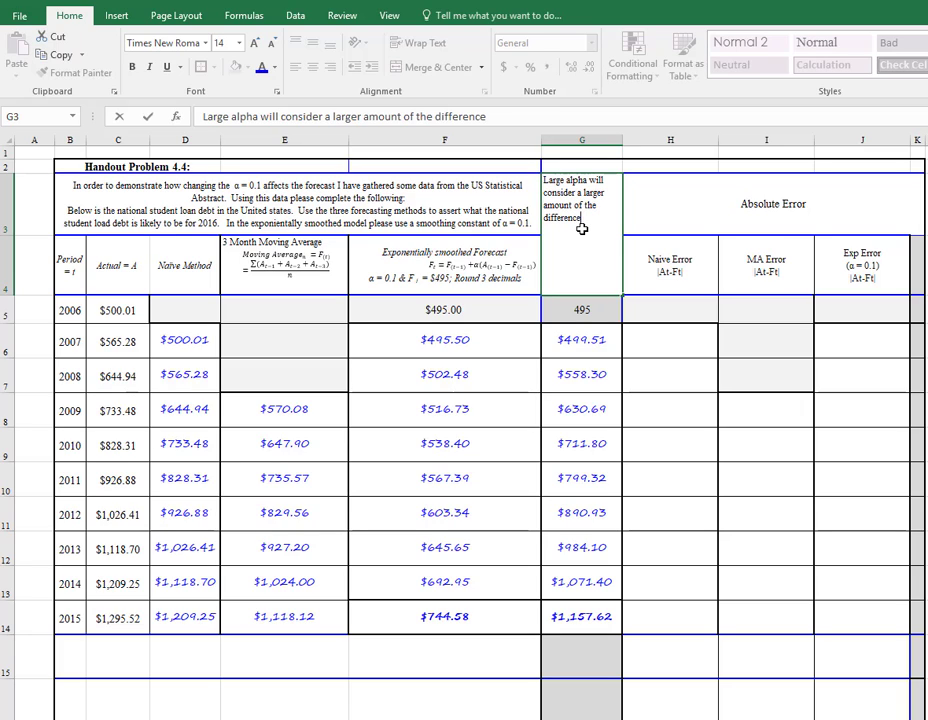
text( between the a)
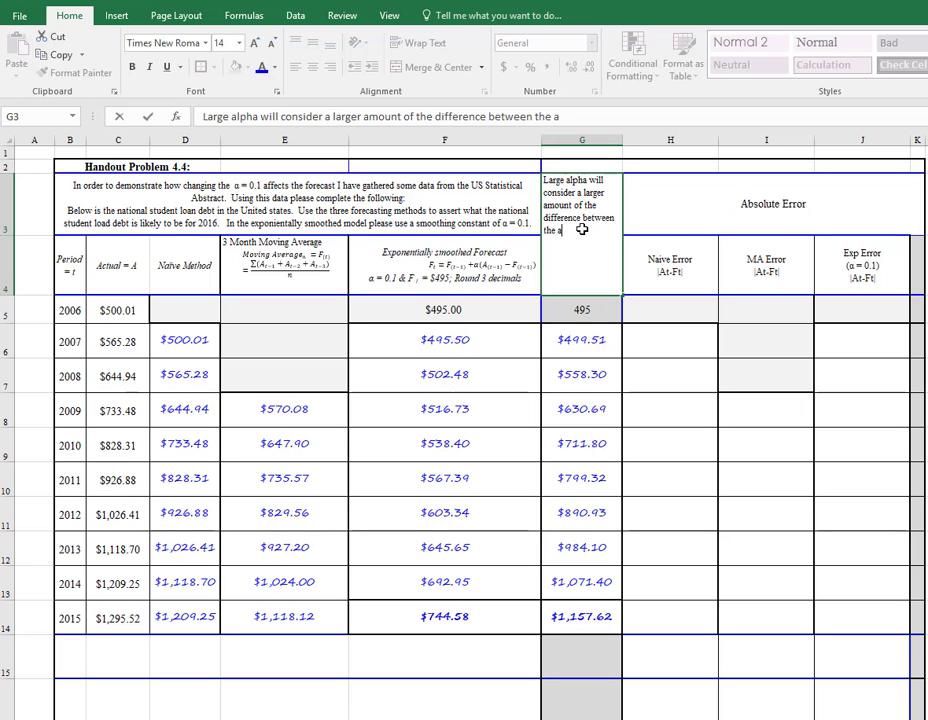
text(ctual and the fore)
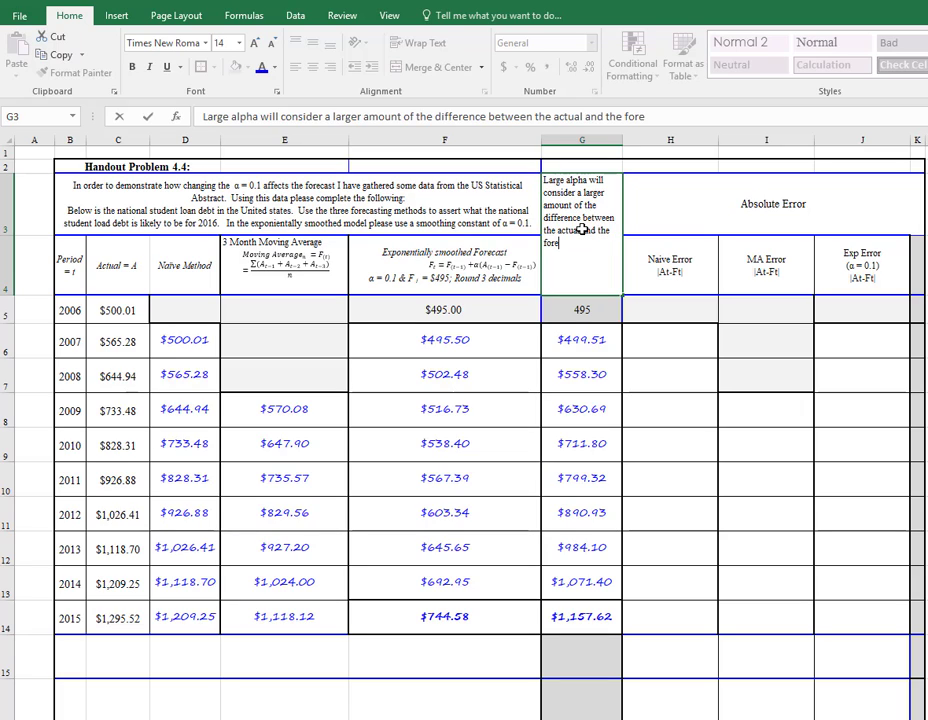
text(cast, th)
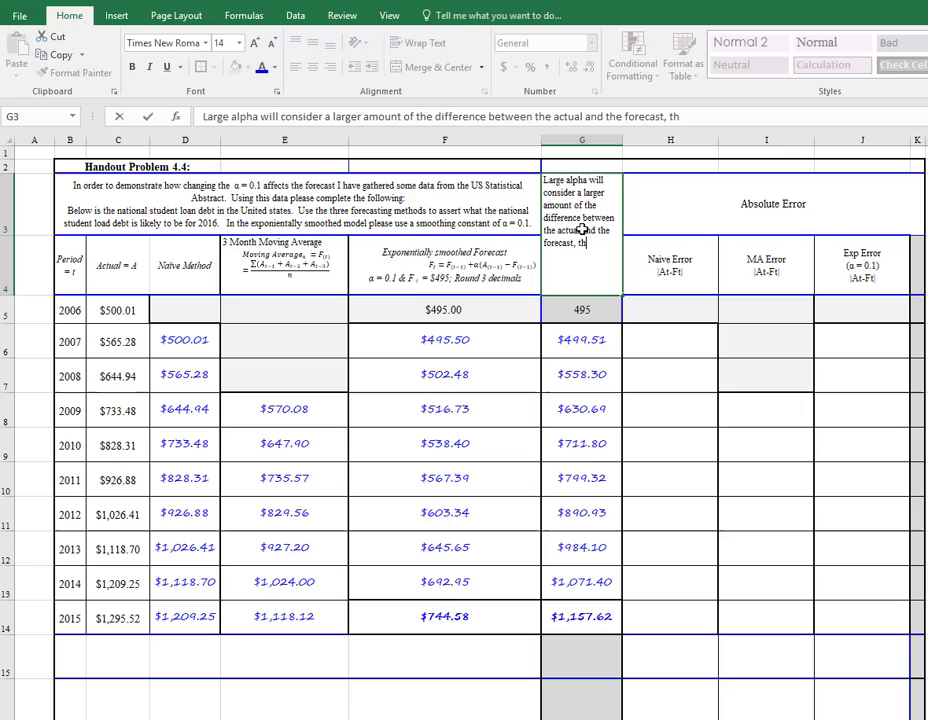
Finish the G3 note with "thus a larger alpha is MORE responsive to changing demand." and commit it.
text(us a)
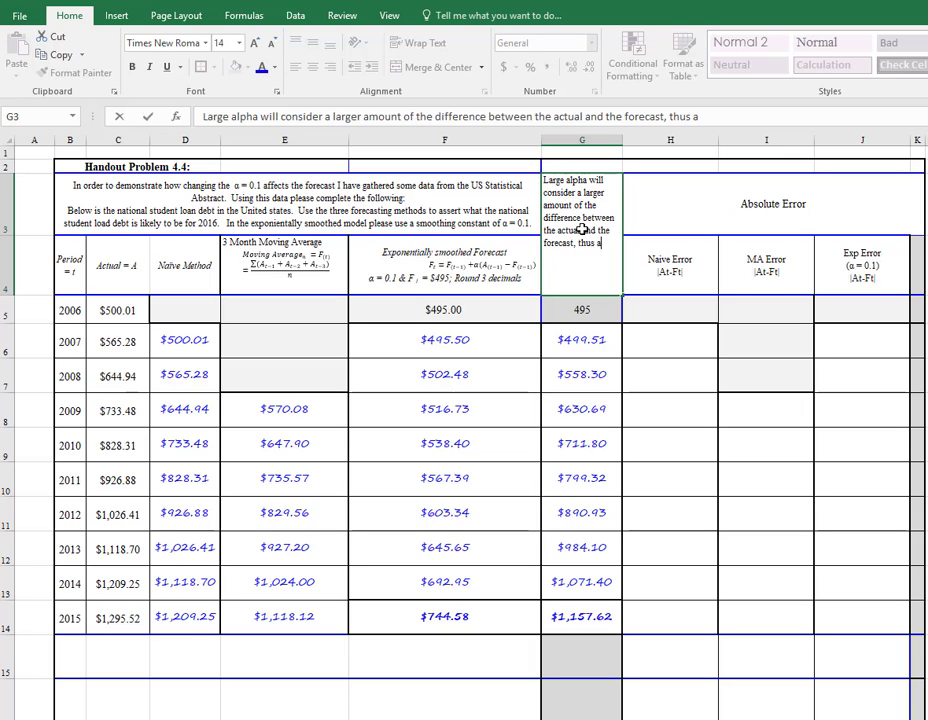
text( larger alpha is MO)
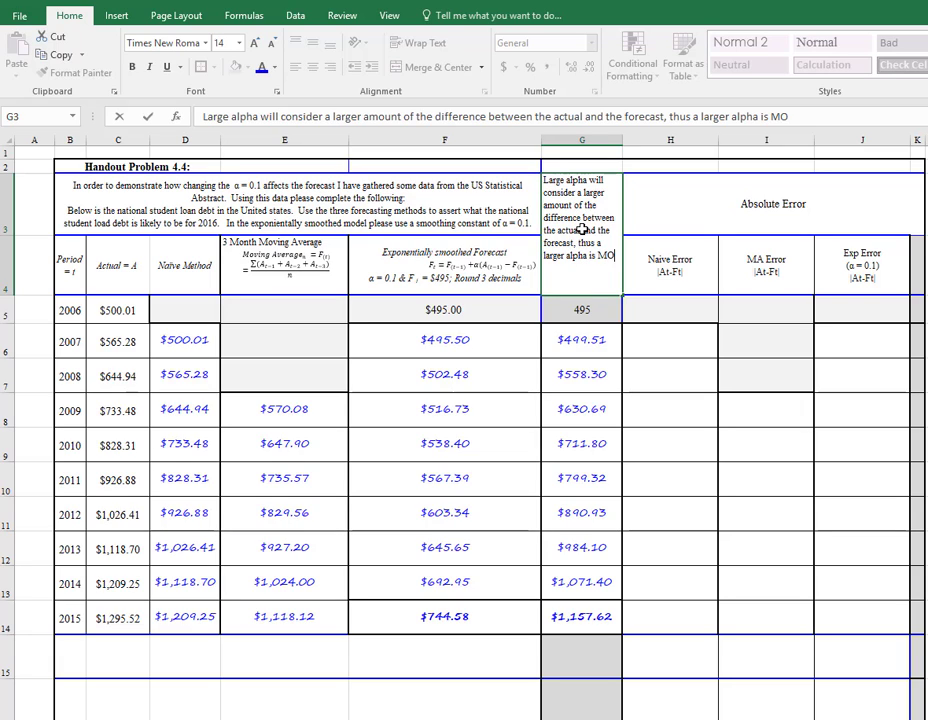
text(RE res)
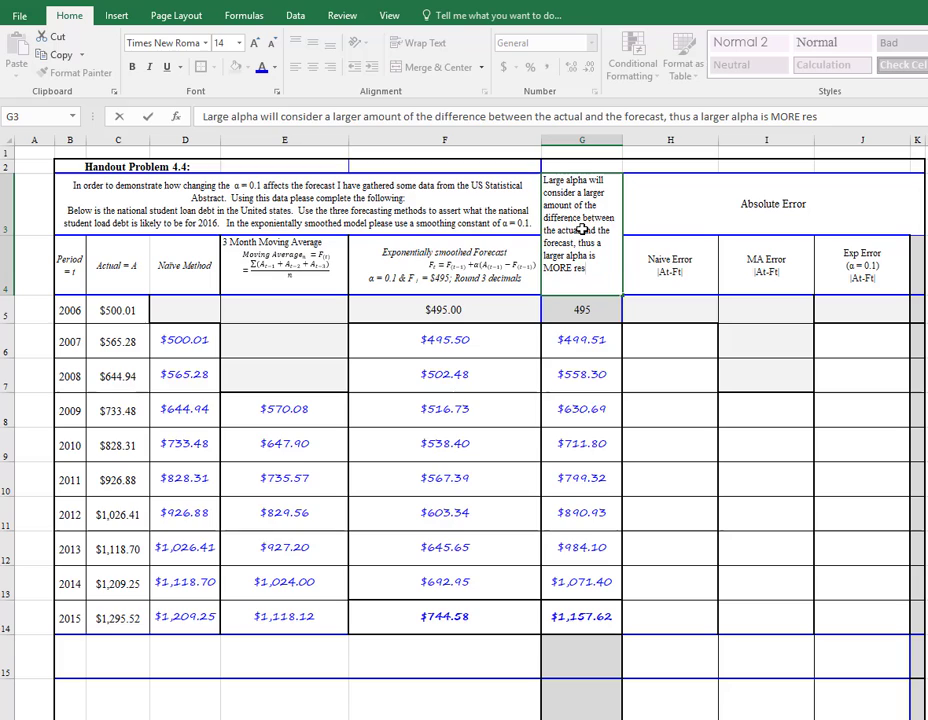
text(ponsive to cha)
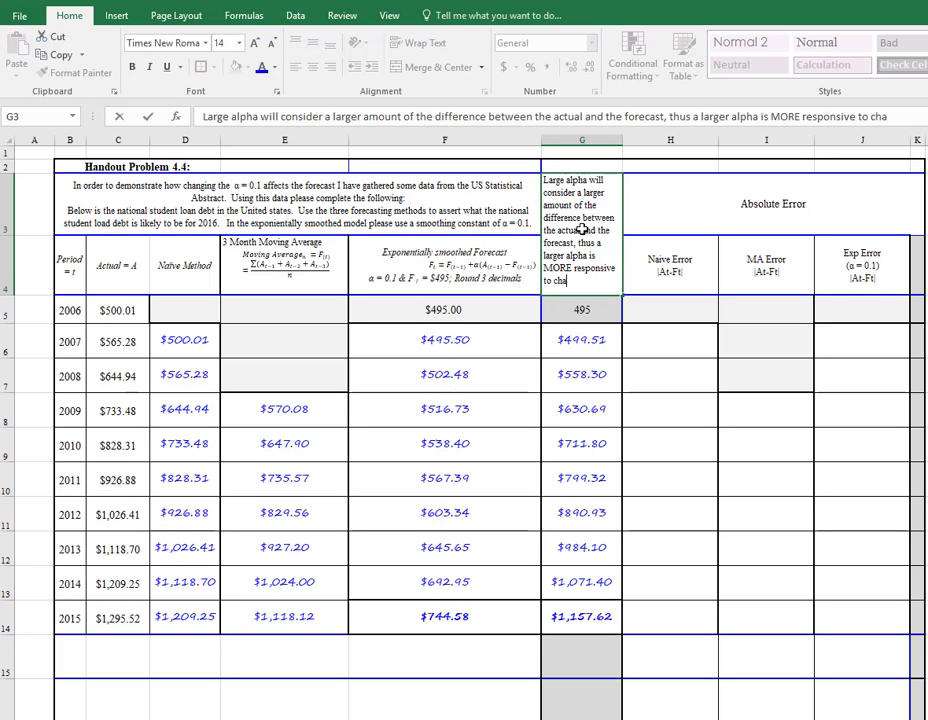
text(ncging demand.)
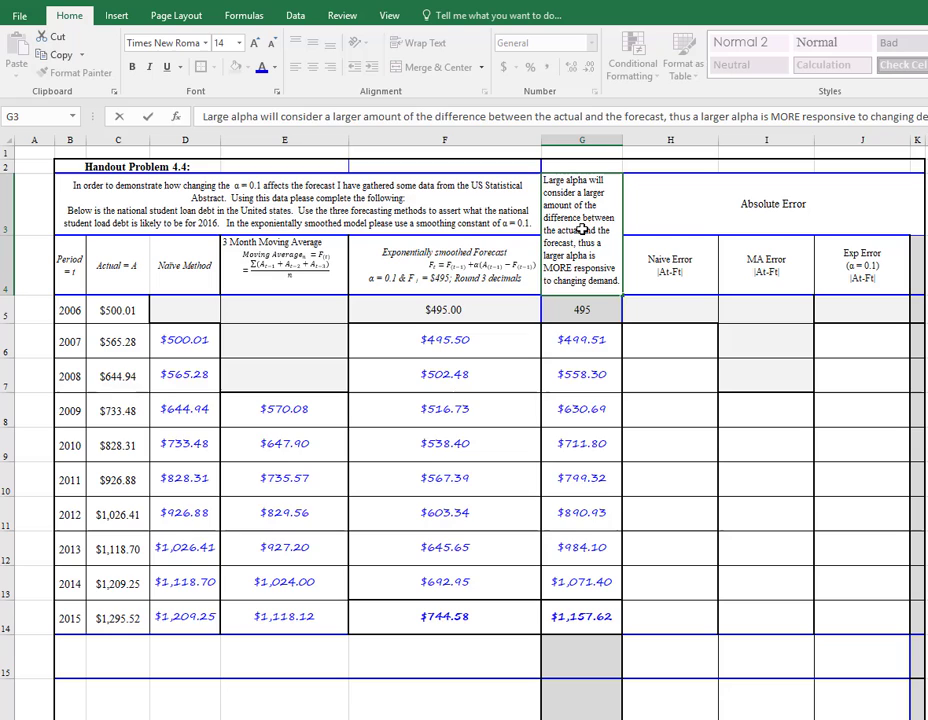
click(834, 474)
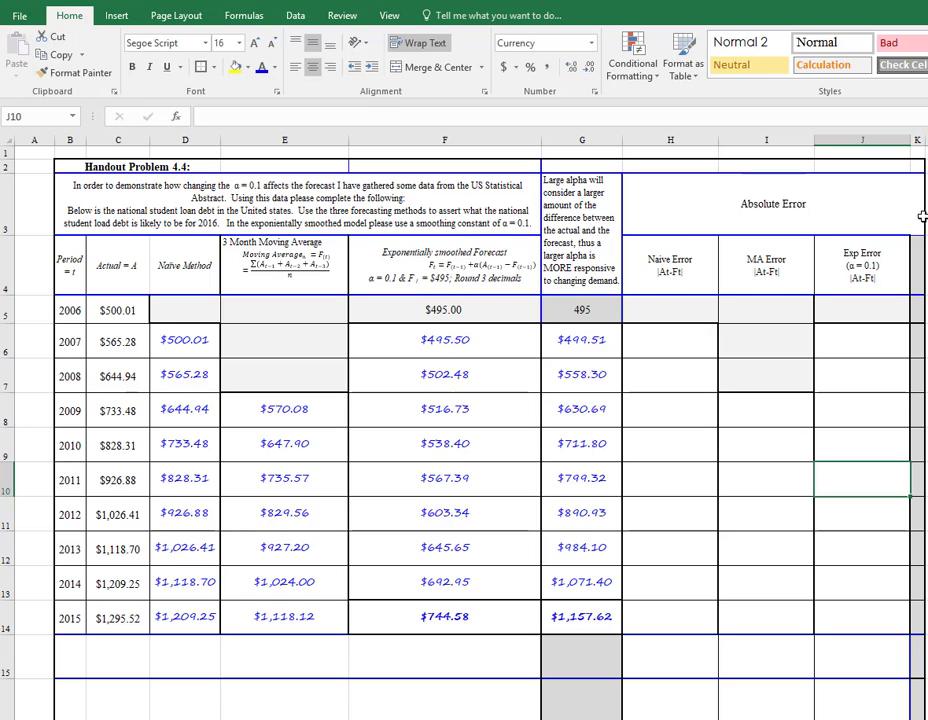
Enter the absolute error formula =ABS(C6-F6) in H6 of the Naive Error column.
click(659, 346)
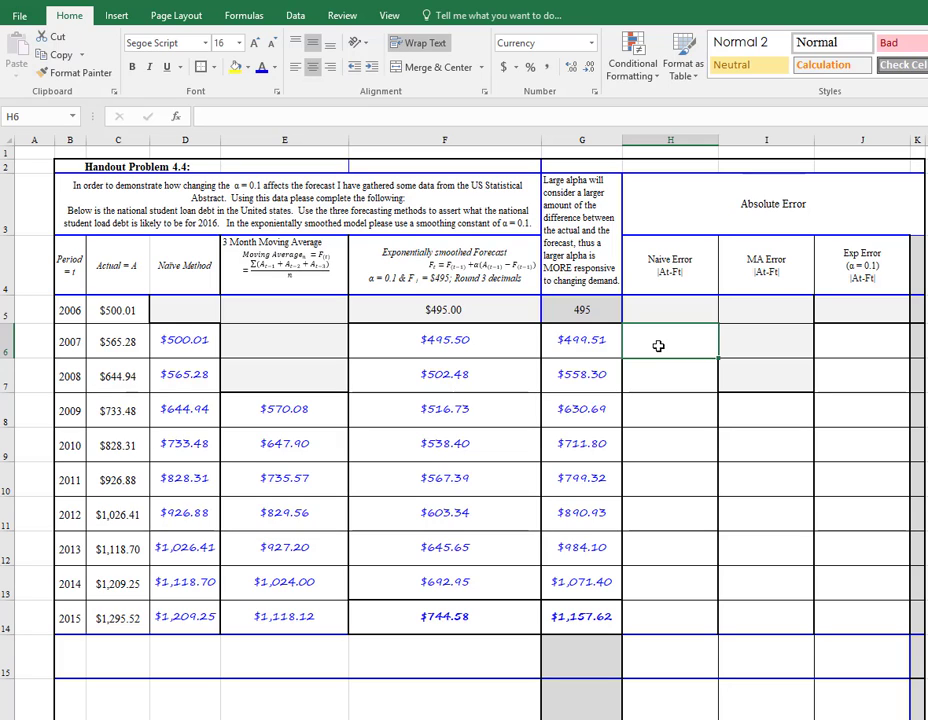
text(=)
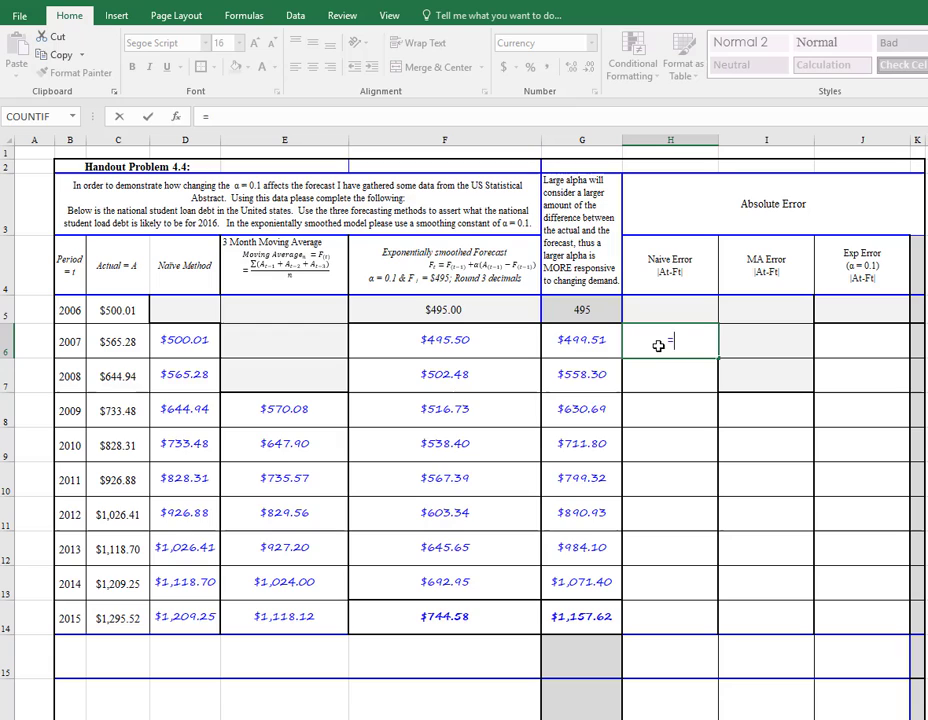
text(AB)
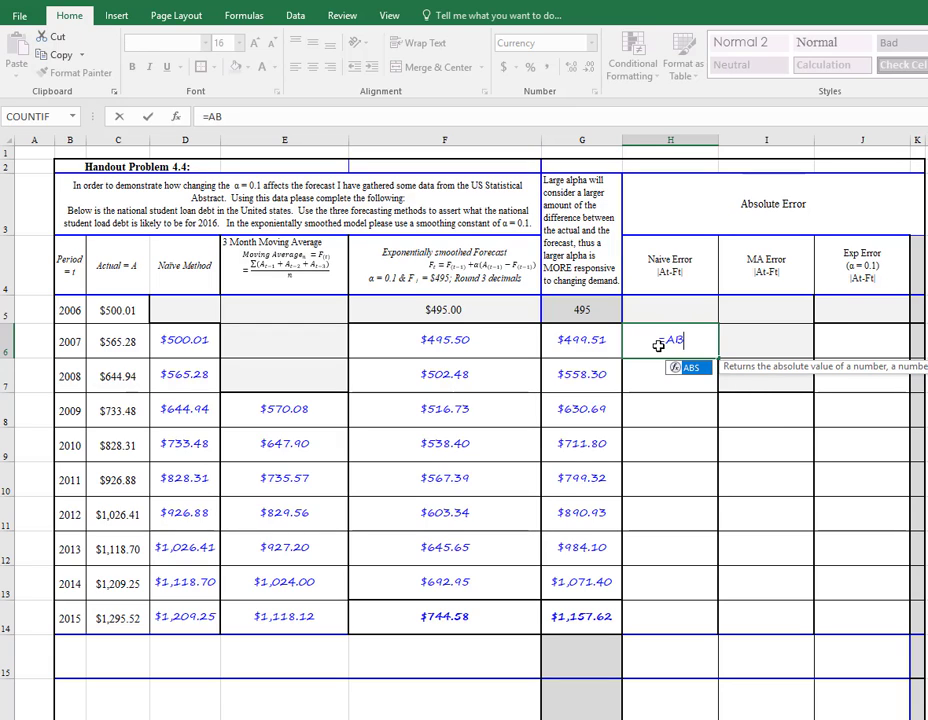
text(S()
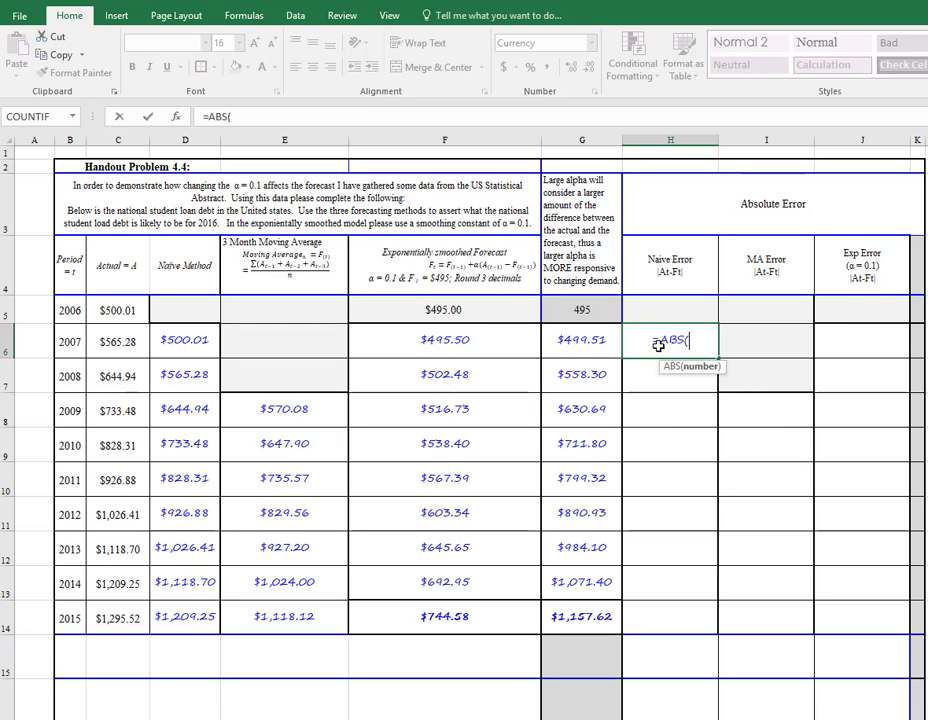
click(116, 341)
text(-)
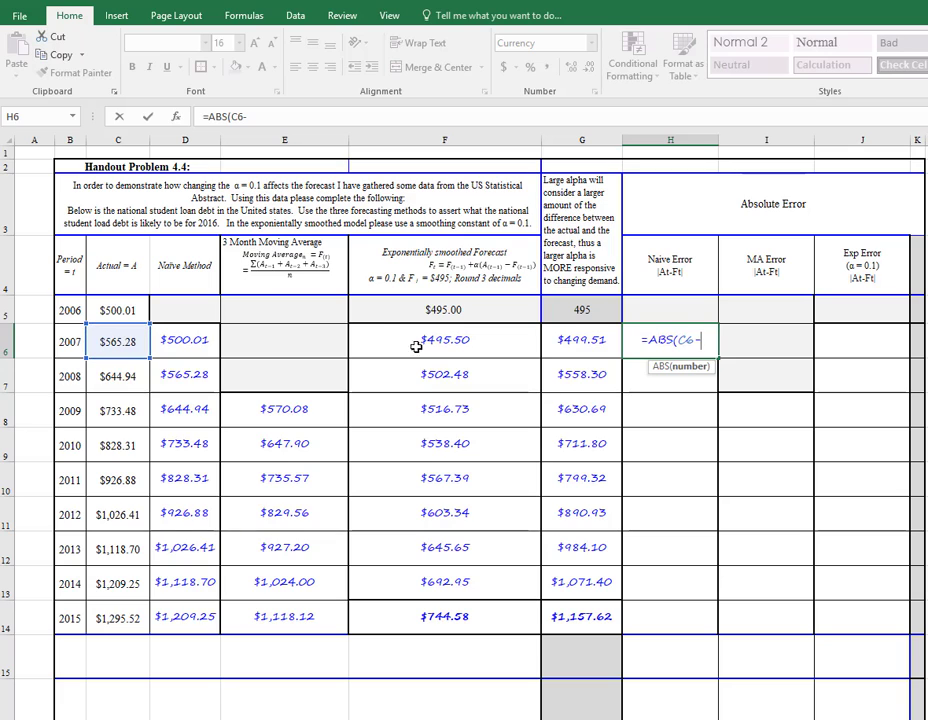
click(427, 345)
text())
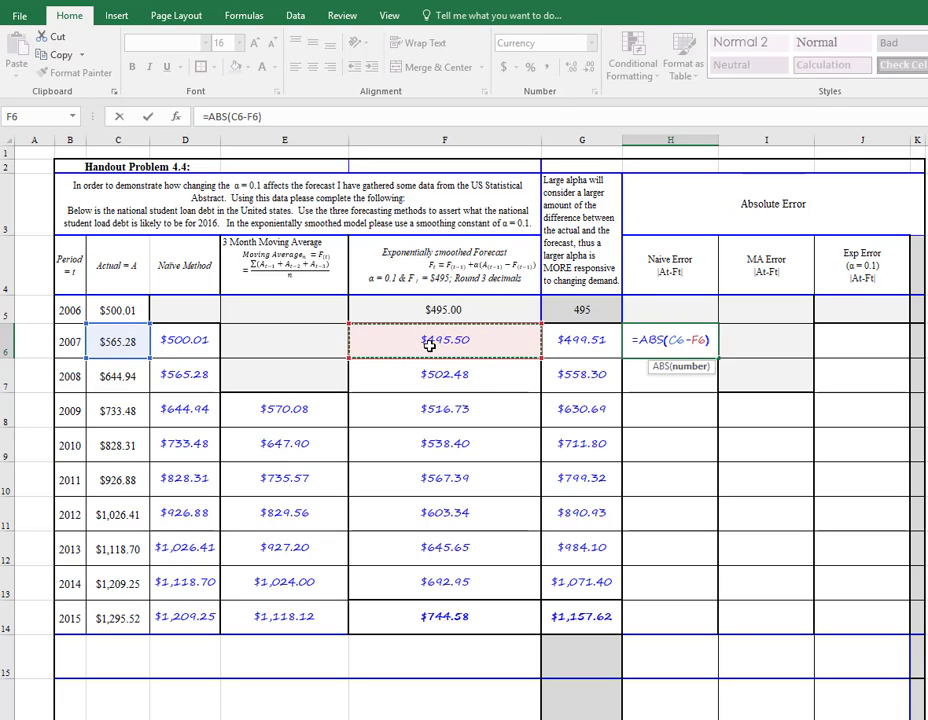
key(Return)
Fill the H6 error formula down through H14 and check the copied references in H7.
click(672, 343)
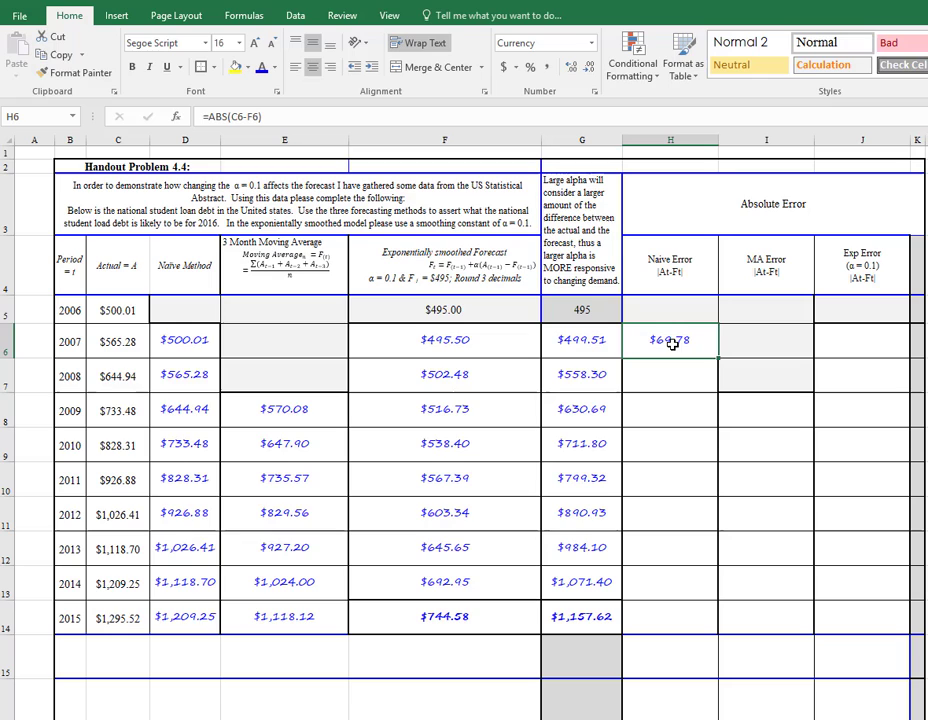
drag(718, 358, 706, 625)
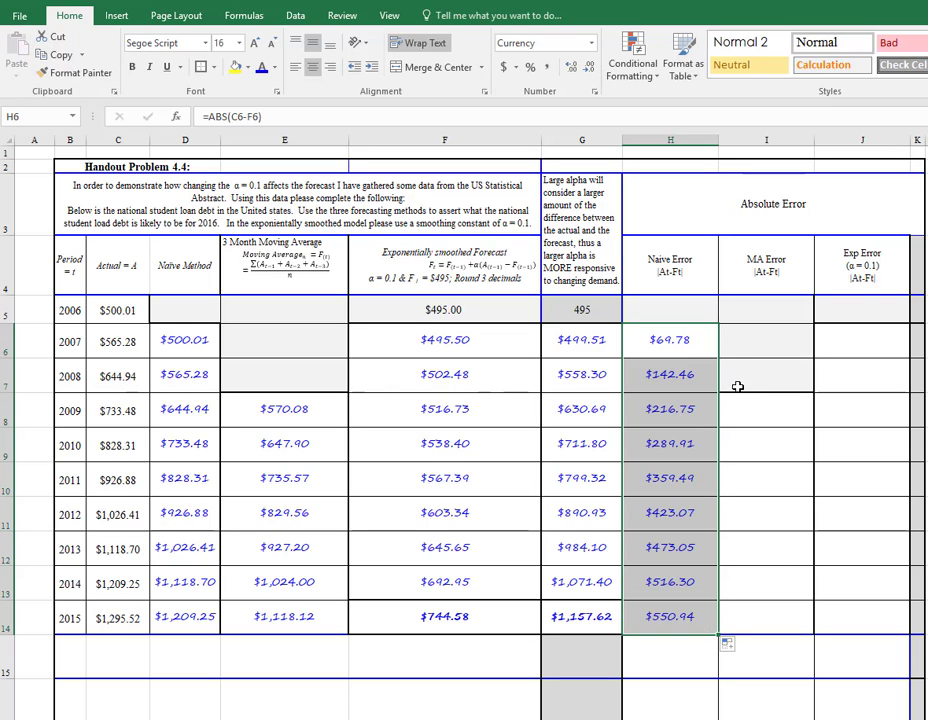
click(649, 374)
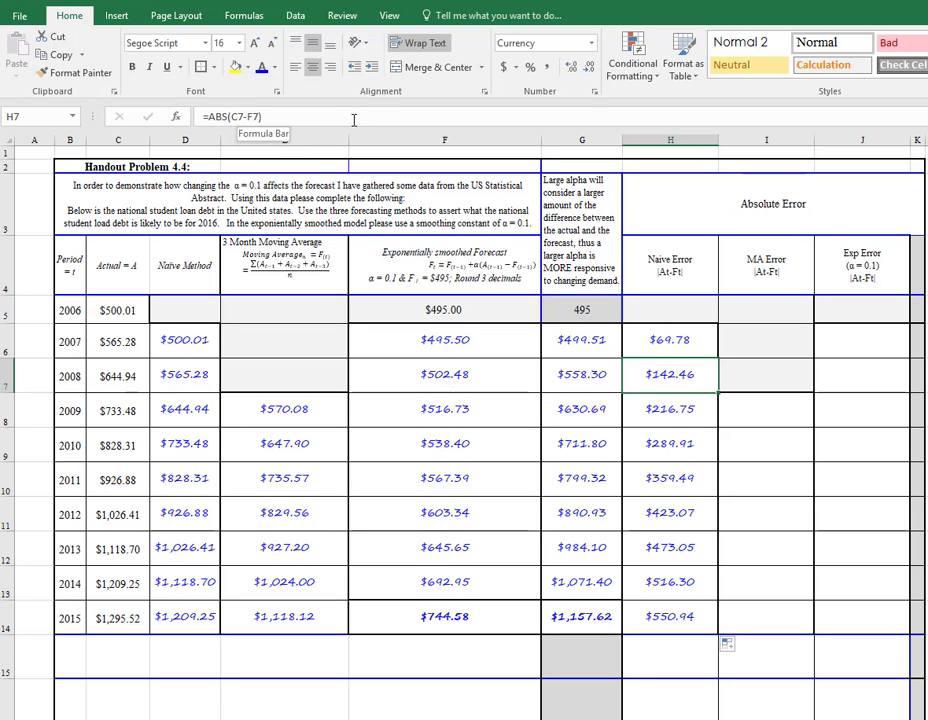
click(675, 410)
Enter the moving average error formula =ABS(C8-E8) in I8 and fill it down through I14.
click(762, 411)
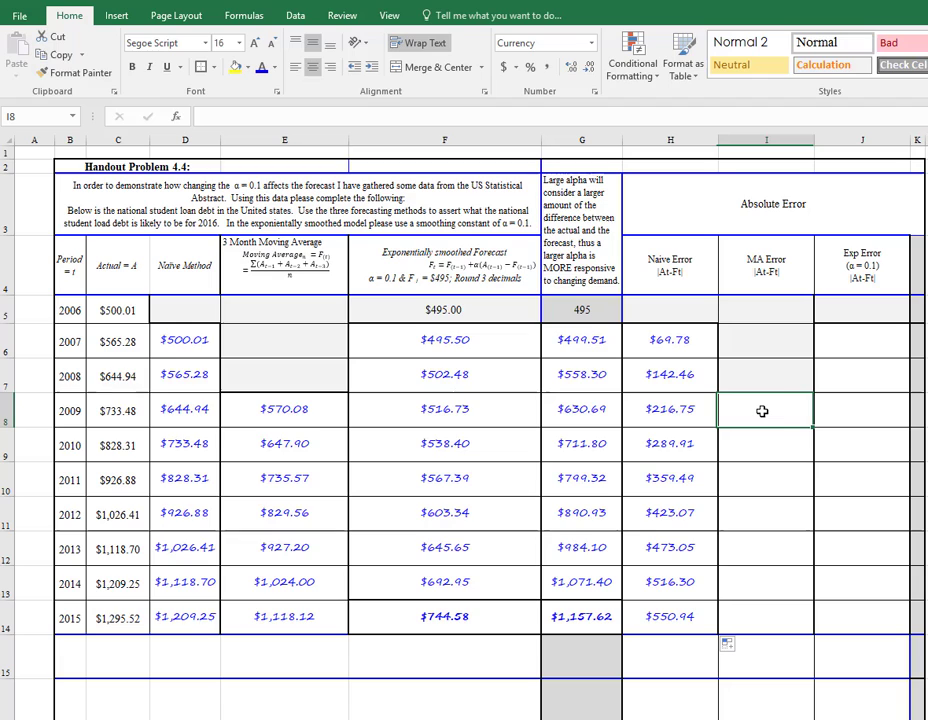
text(=)
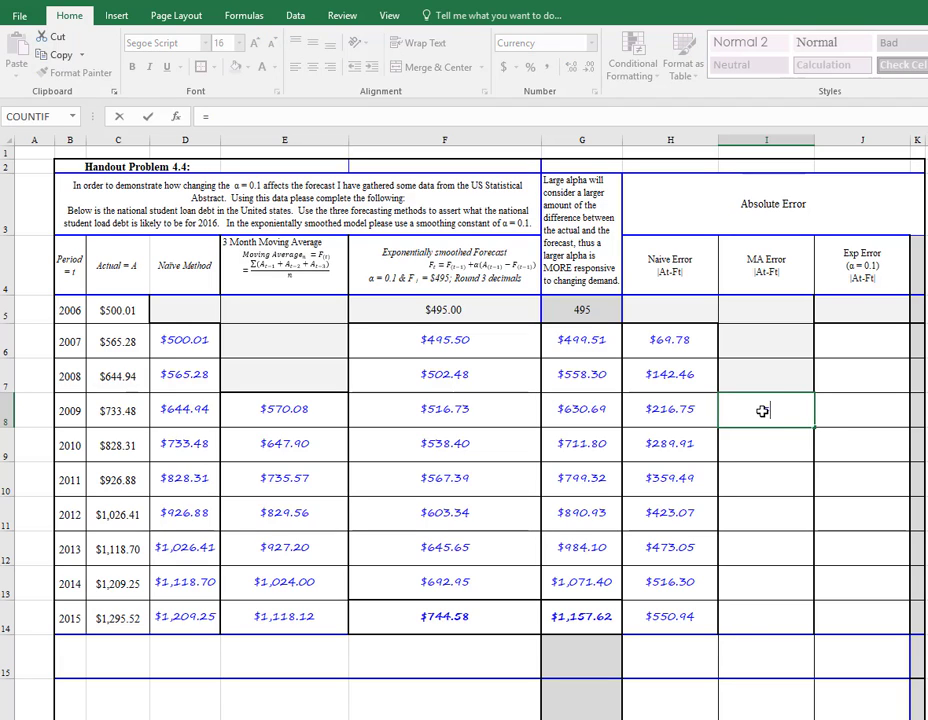
text(abs()
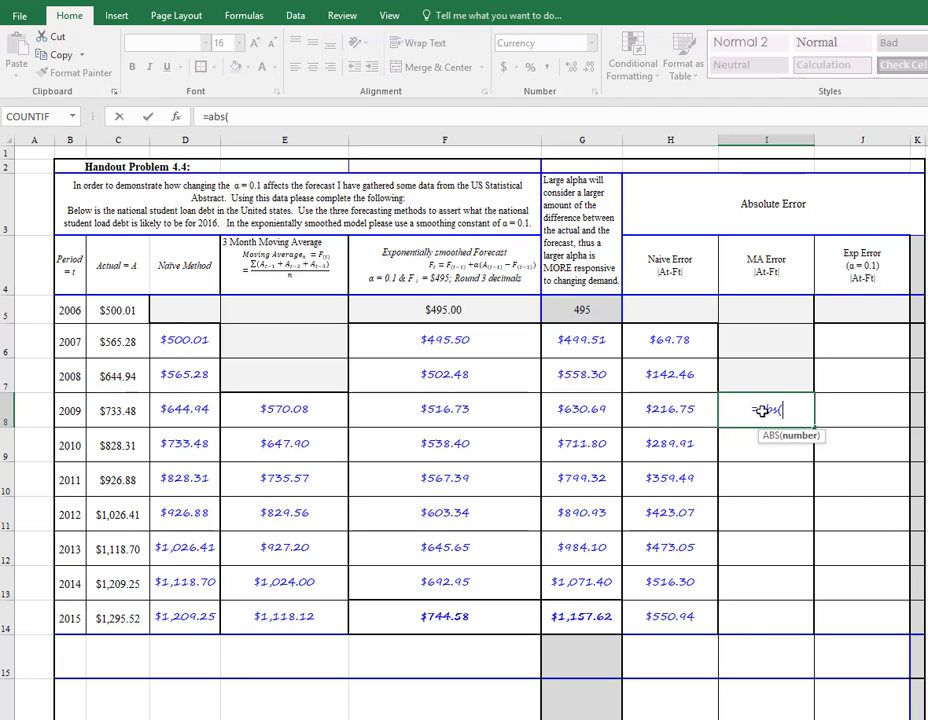
click(125, 410)
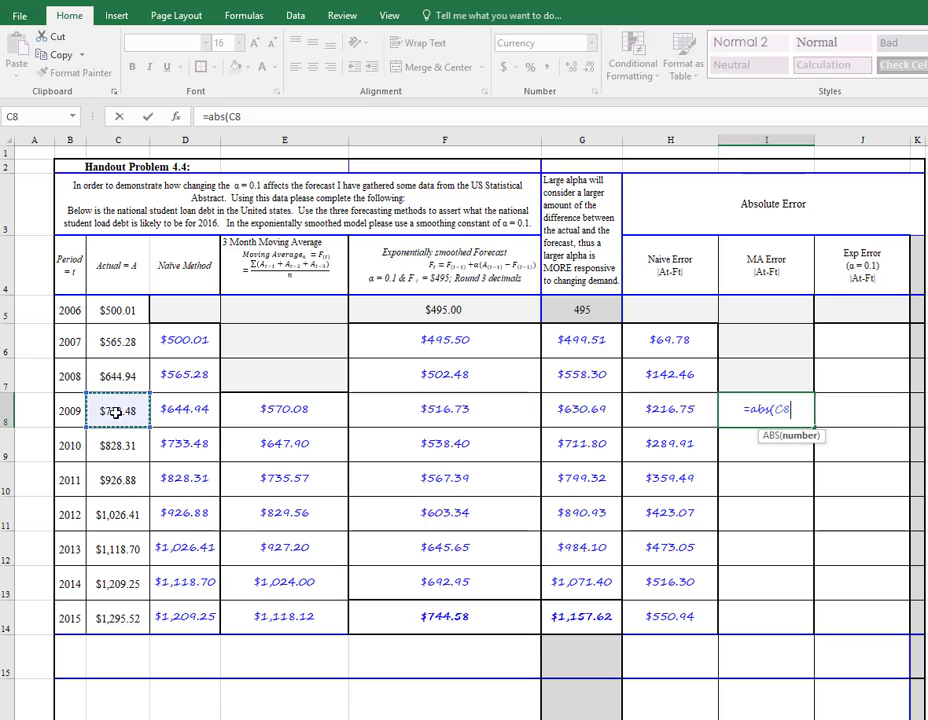
text(-)
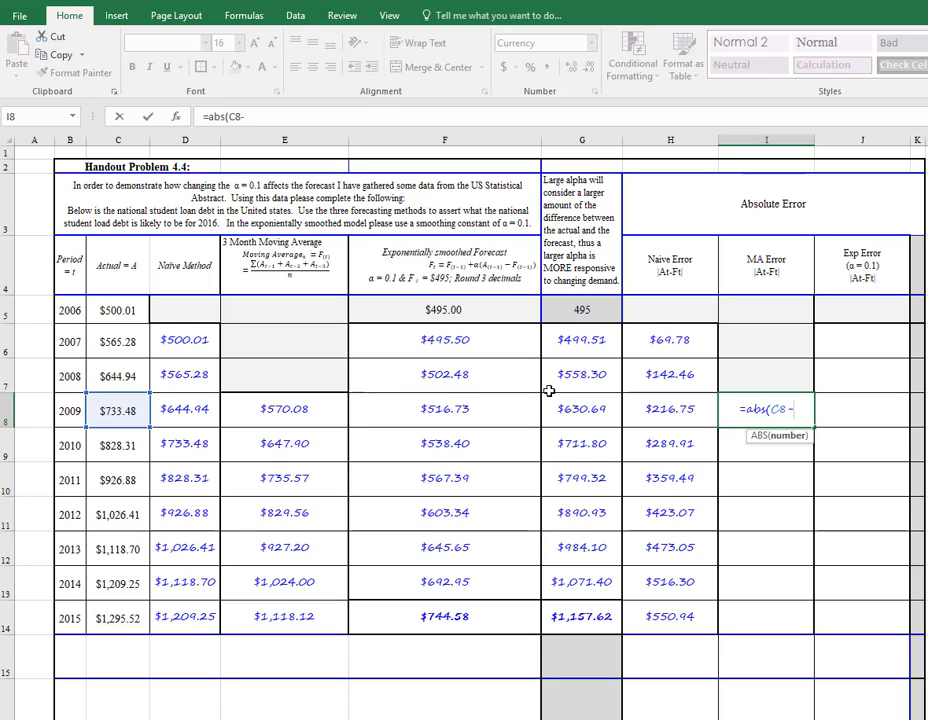
click(268, 407)
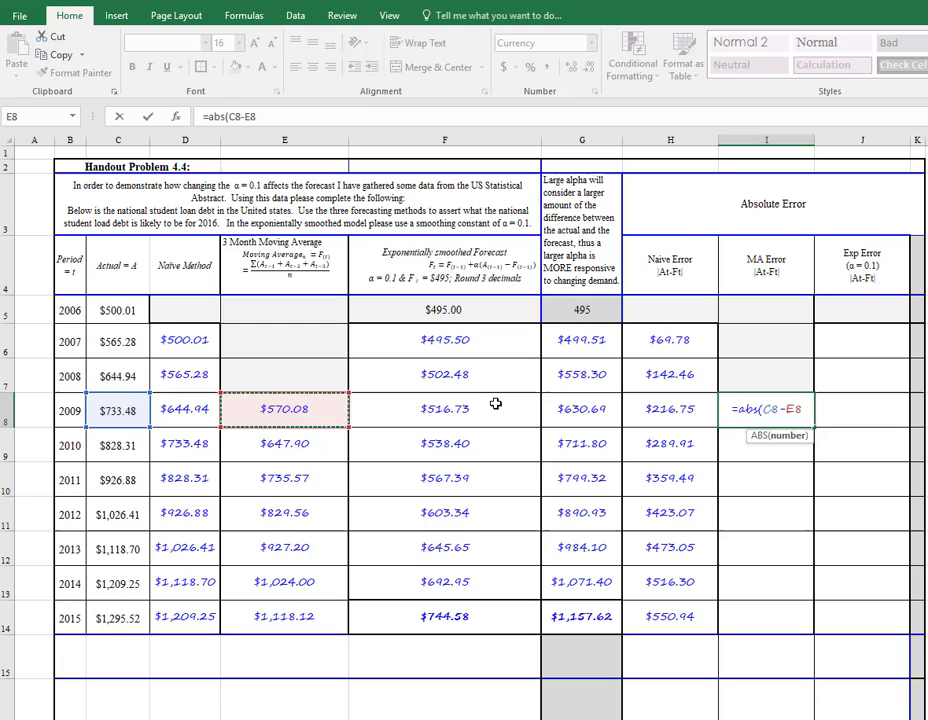
text())
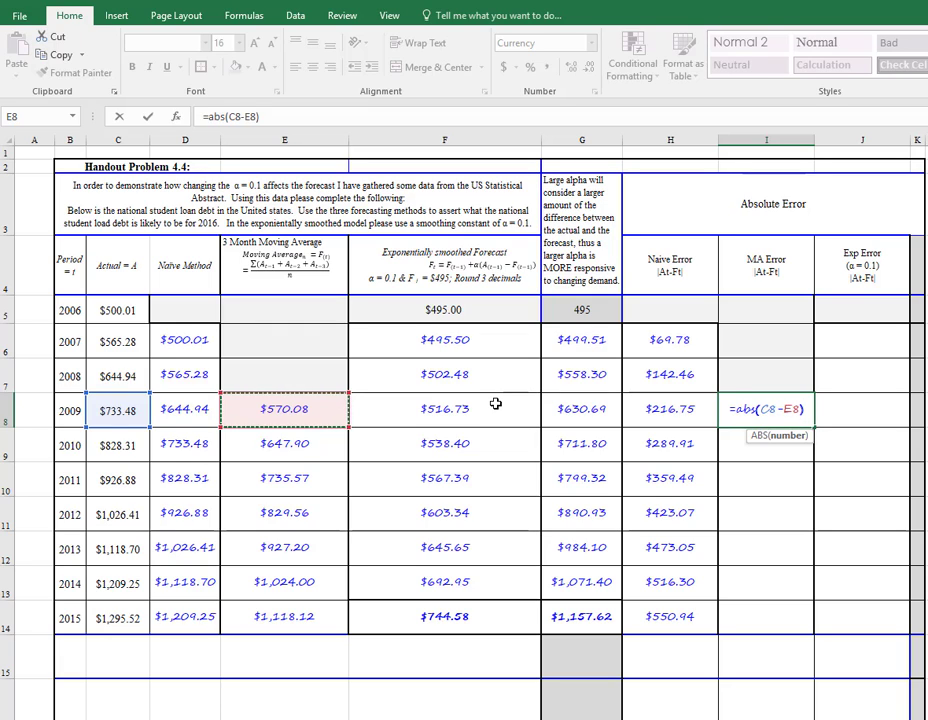
key(Return)
click(789, 411)
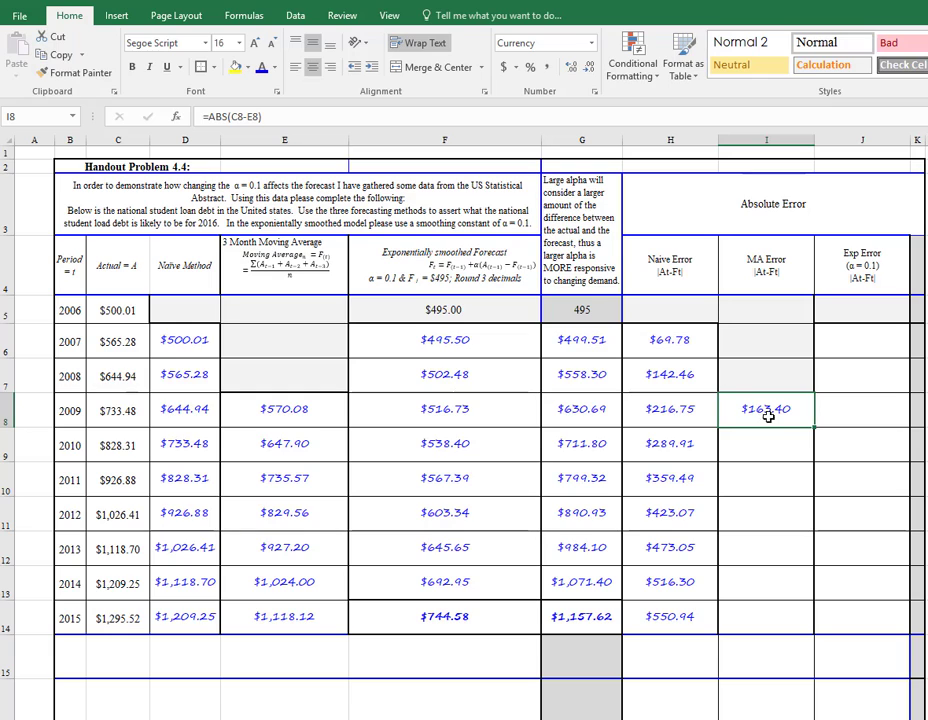
drag(815, 428, 808, 617)
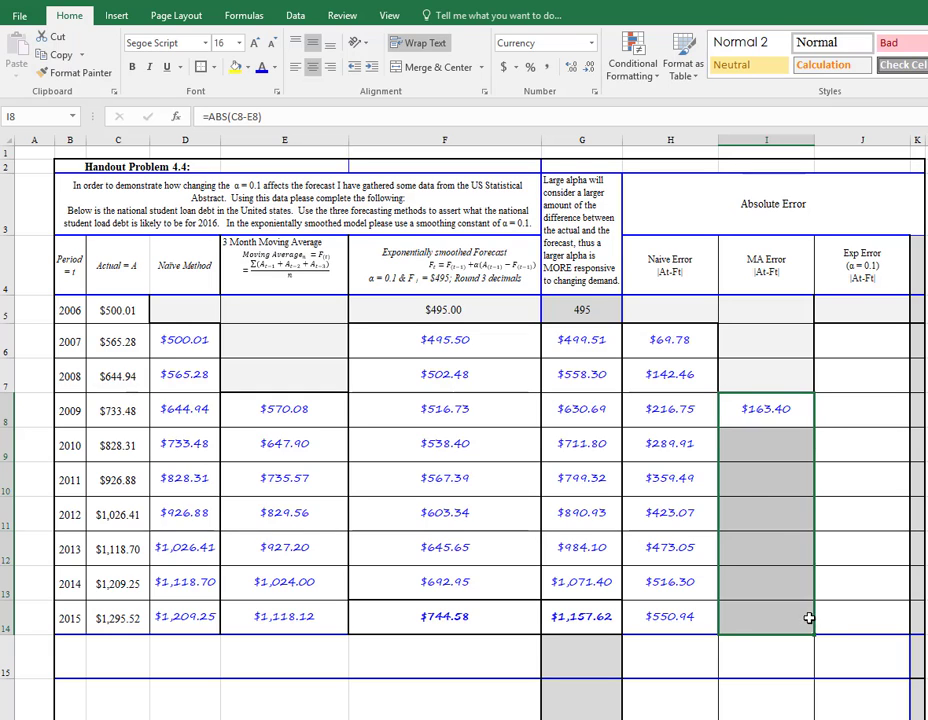
Correct the Naive Error formula in H6 to =ABS(C6-D6) and fill it down through H14.
click(651, 341)
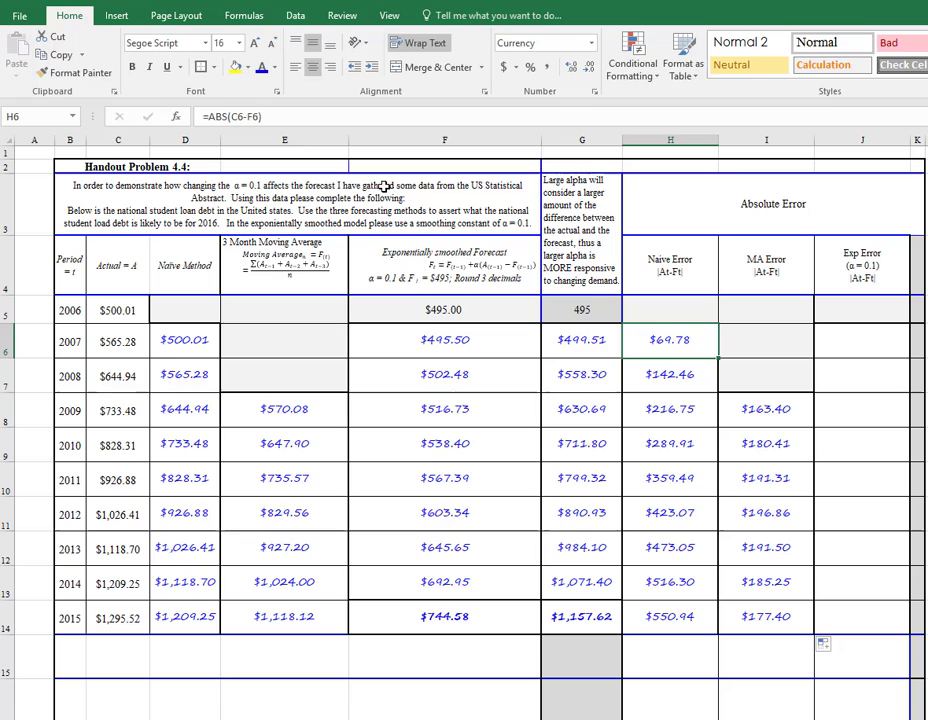
click(247, 116)
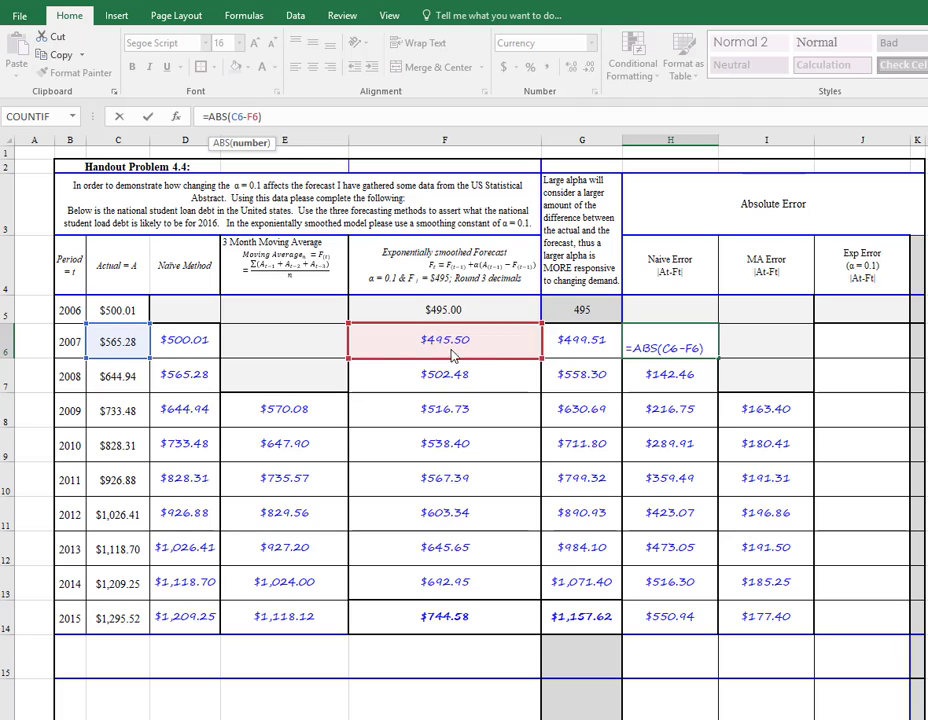
drag(493, 360, 198, 354)
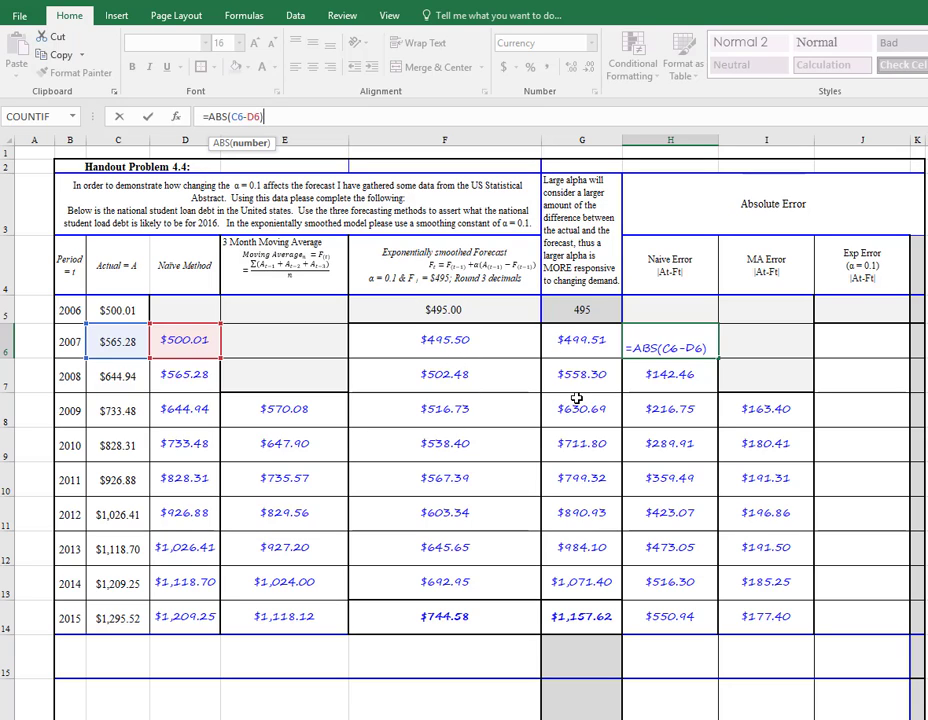
key(Return)
click(716, 350)
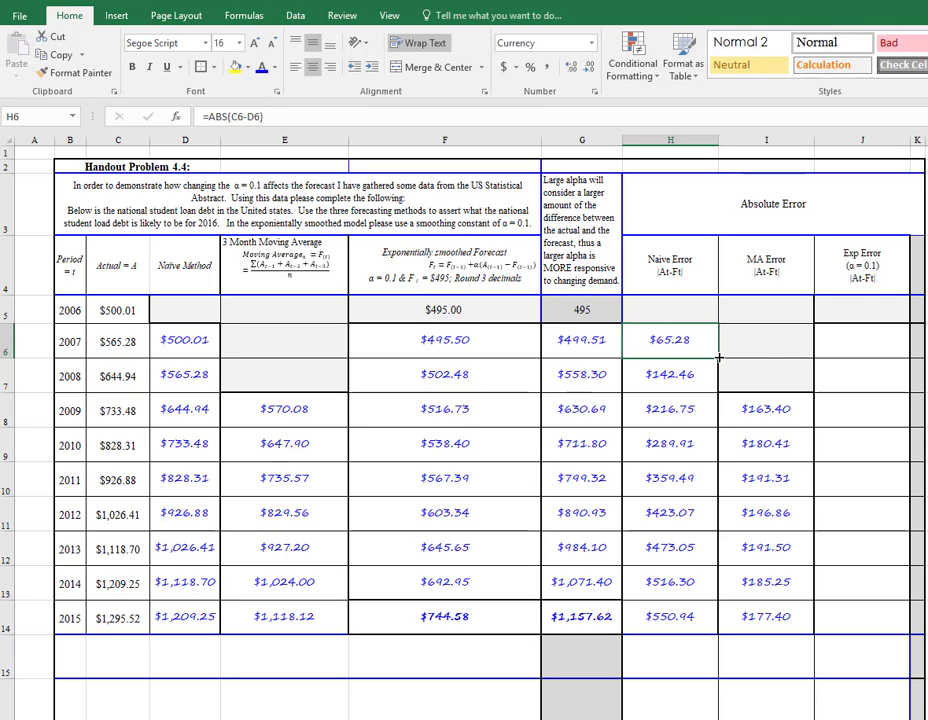
drag(716, 358, 719, 625)
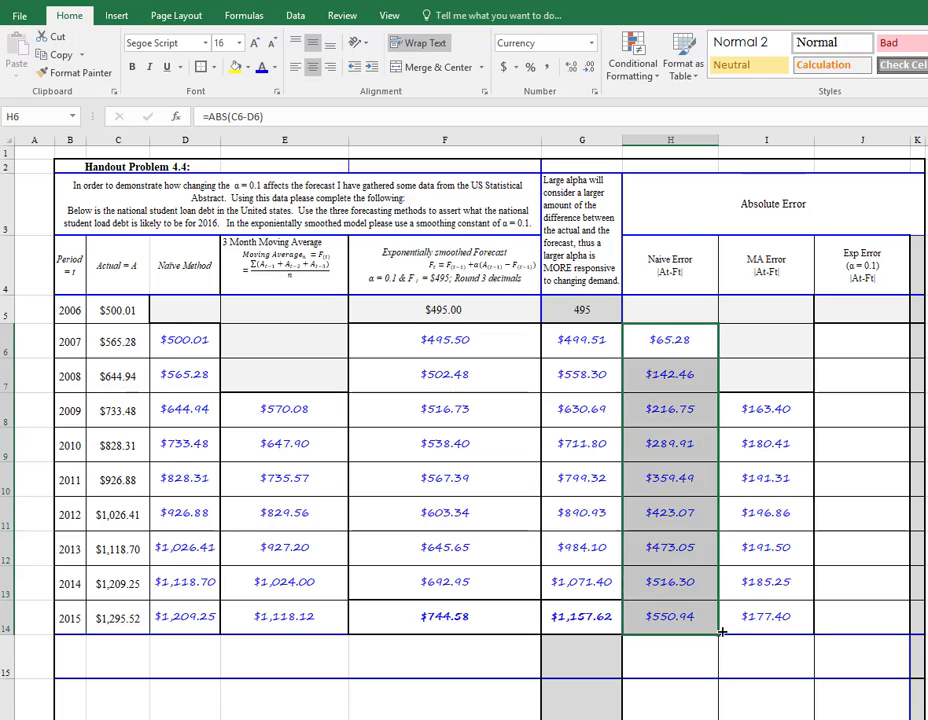
Check which cells the error formulas in H6 and I8 reference.
click(648, 332)
click(252, 116)
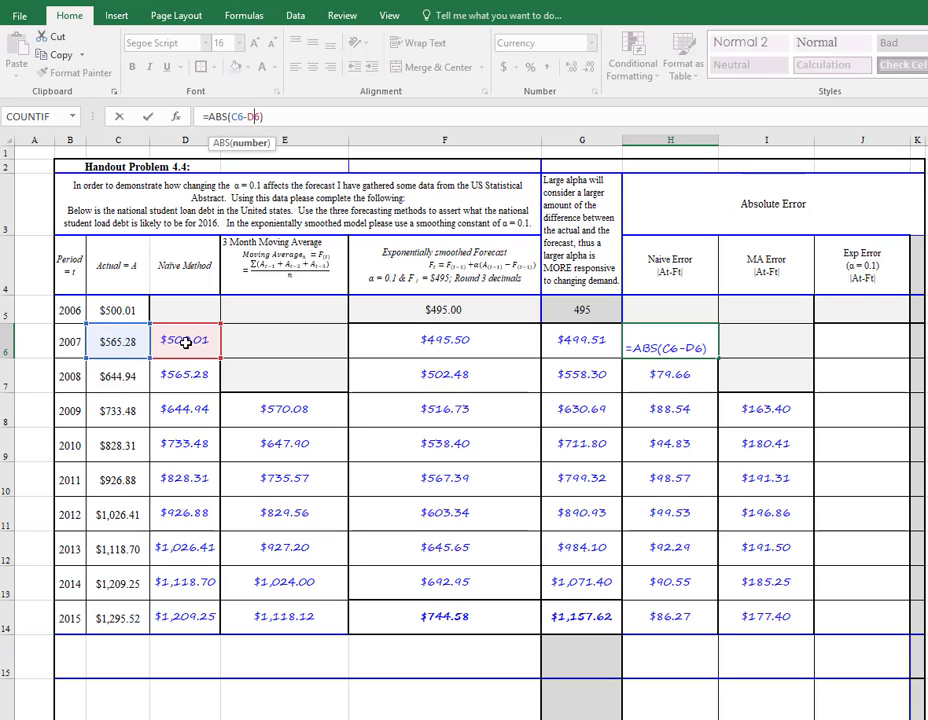
key(Return)
click(765, 410)
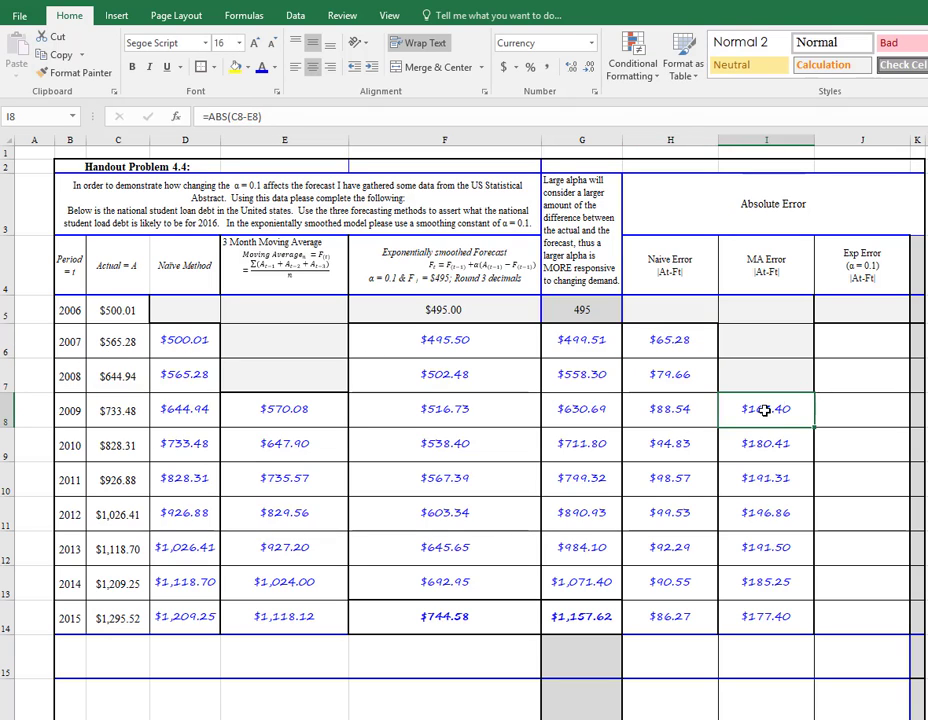
click(229, 116)
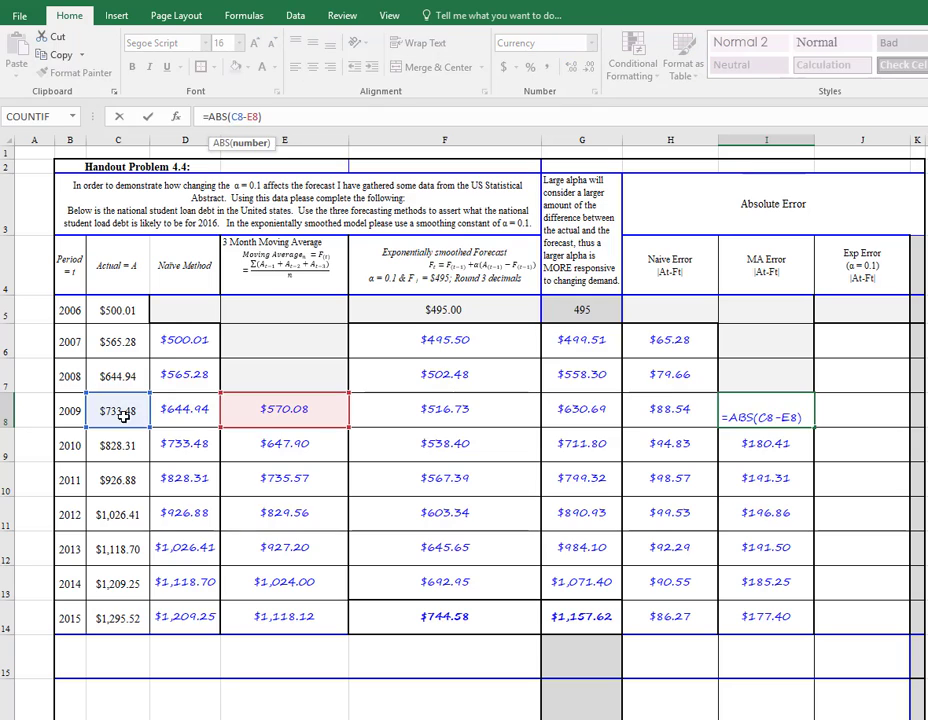
key(Return)
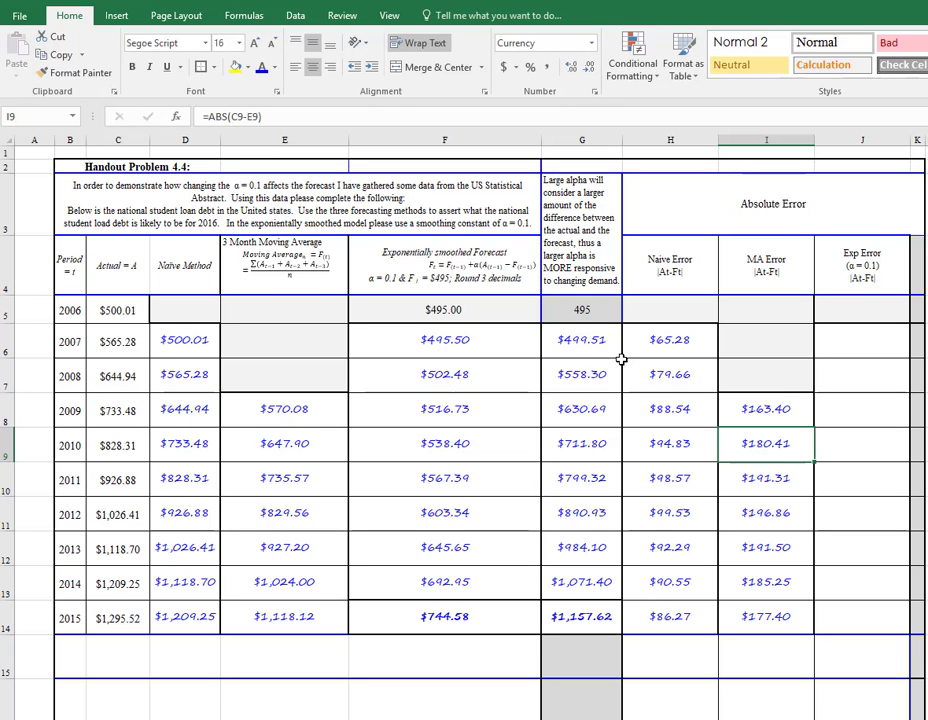
Enter the exponential smoothing error formula =ABS(C6-F6) in J6 and fill it down through J14.
click(851, 337)
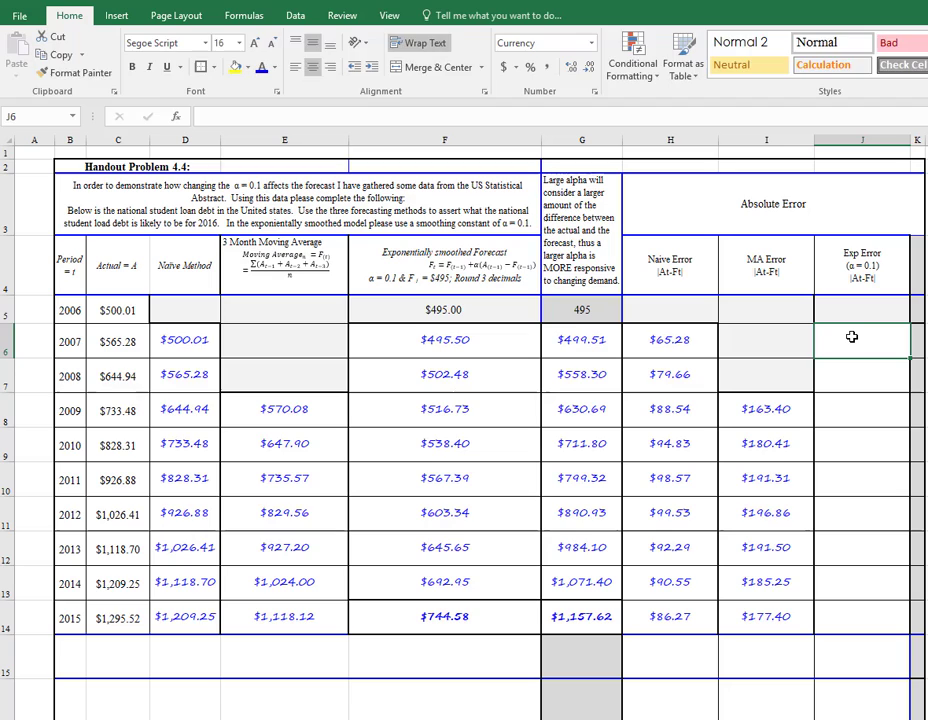
text(=abs()
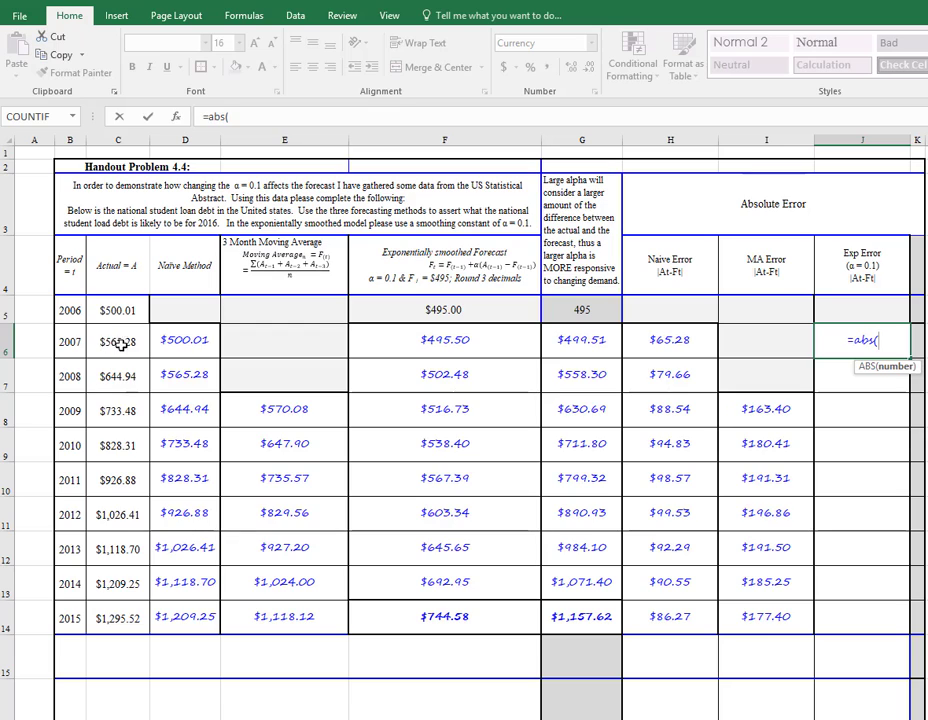
click(116, 342)
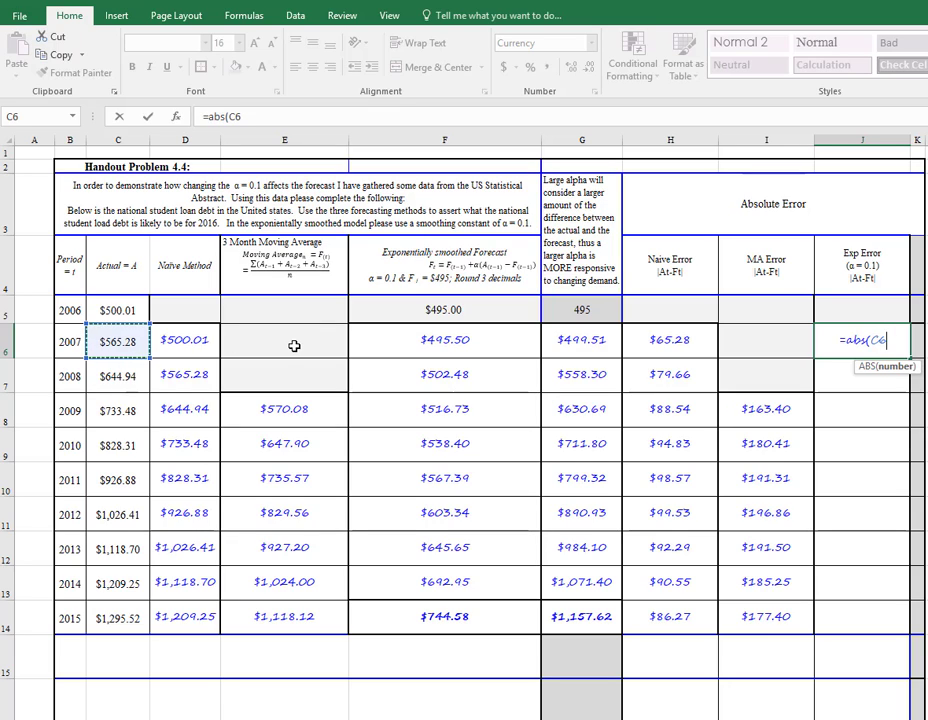
text(-)
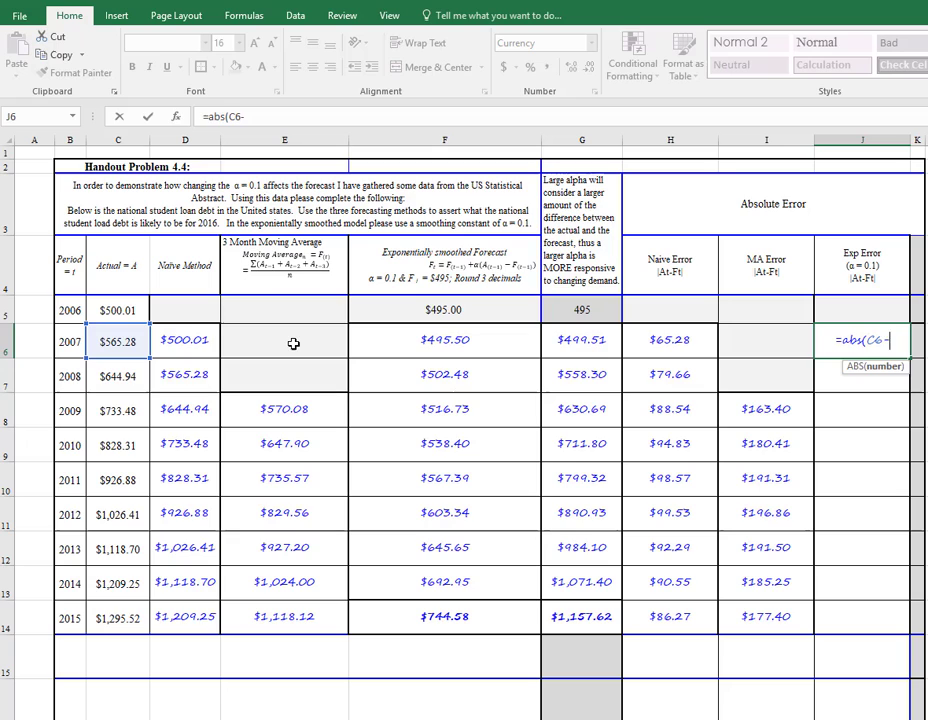
click(455, 341)
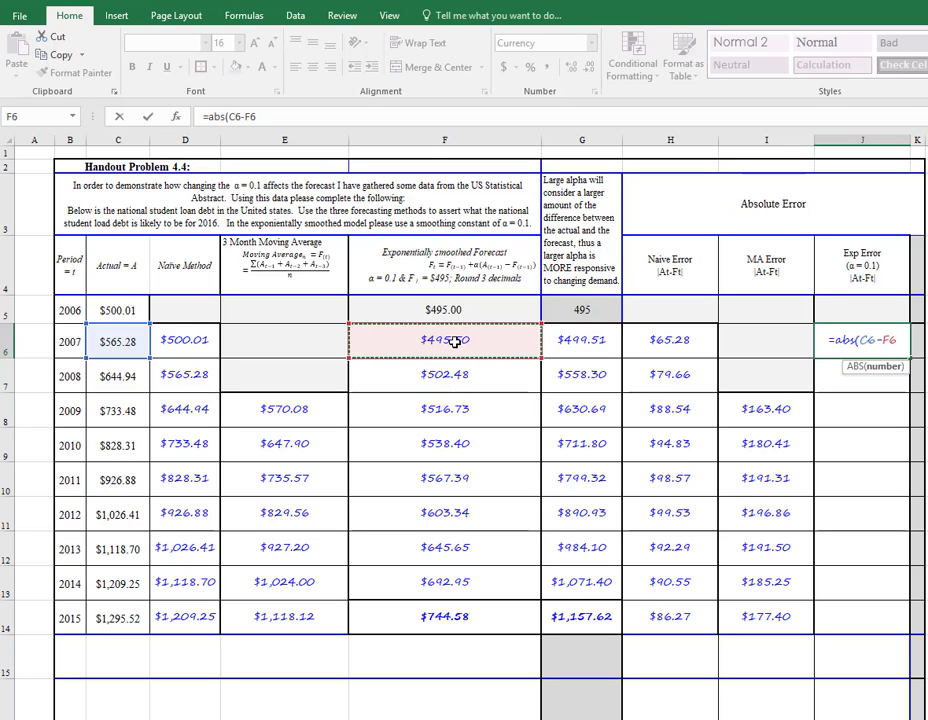
text())
key(Return)
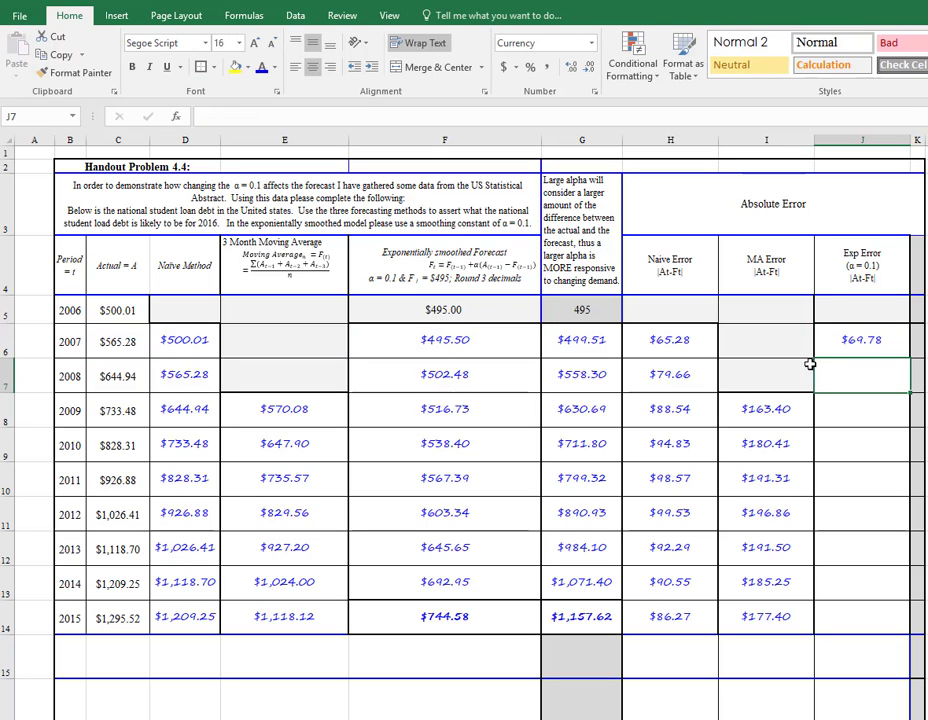
click(858, 339)
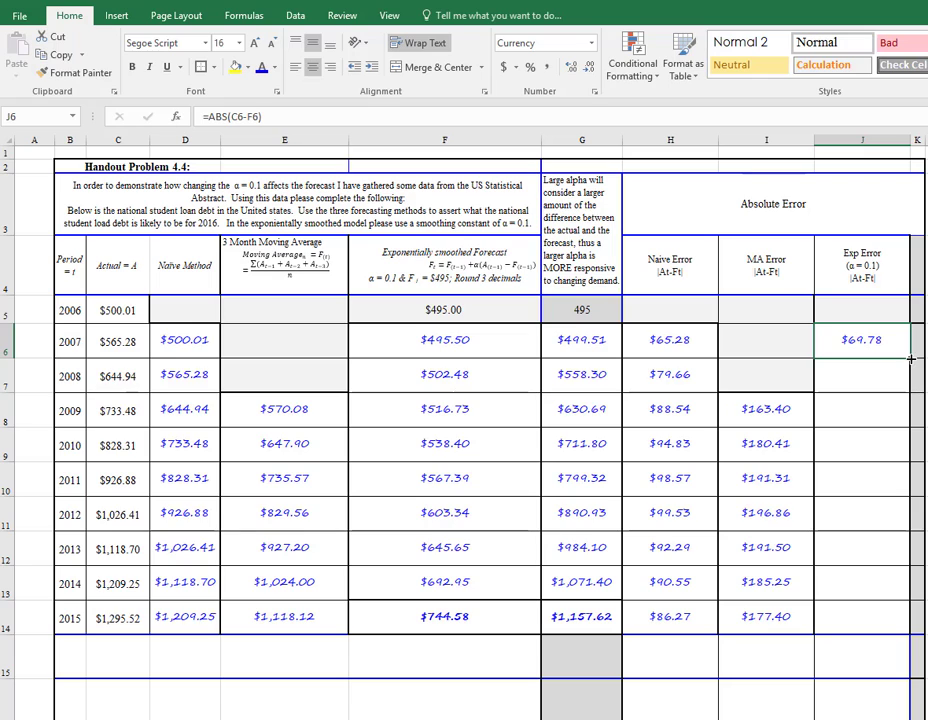
drag(910, 357, 911, 625)
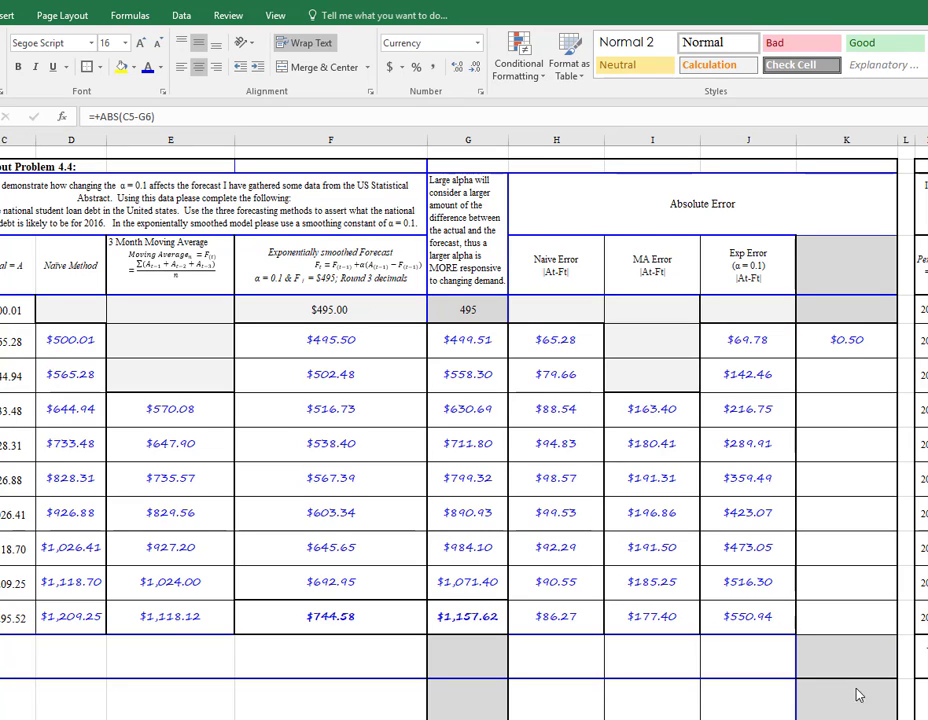
Correct the error formula in K6 to =+ABS(C6-G6) and fill it down through K14.
click(842, 342)
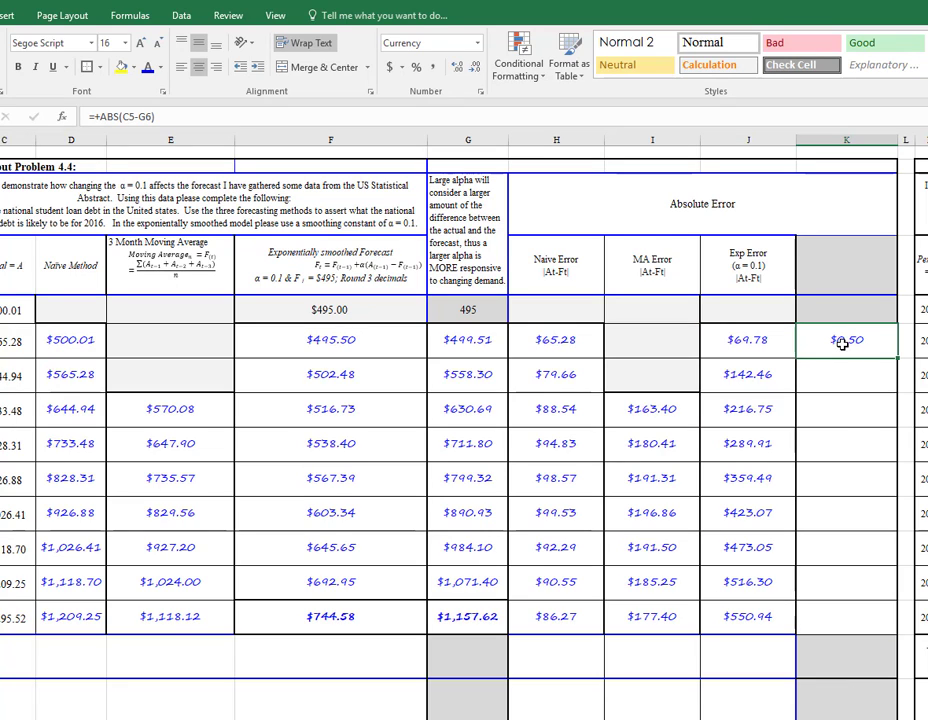
click(123, 116)
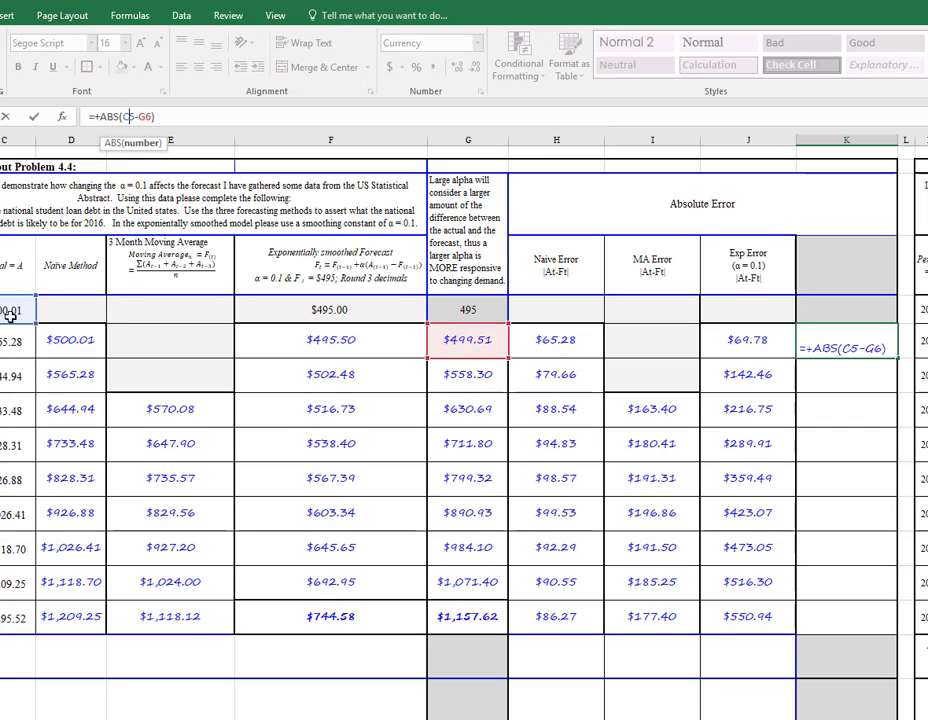
click(8, 337)
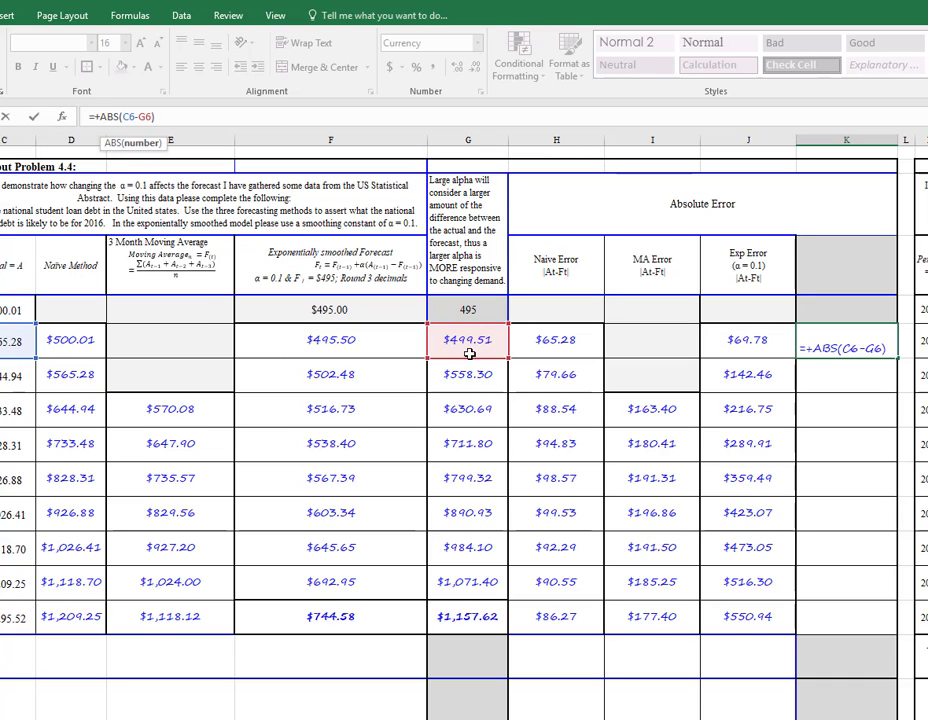
key(ctrl+Return)
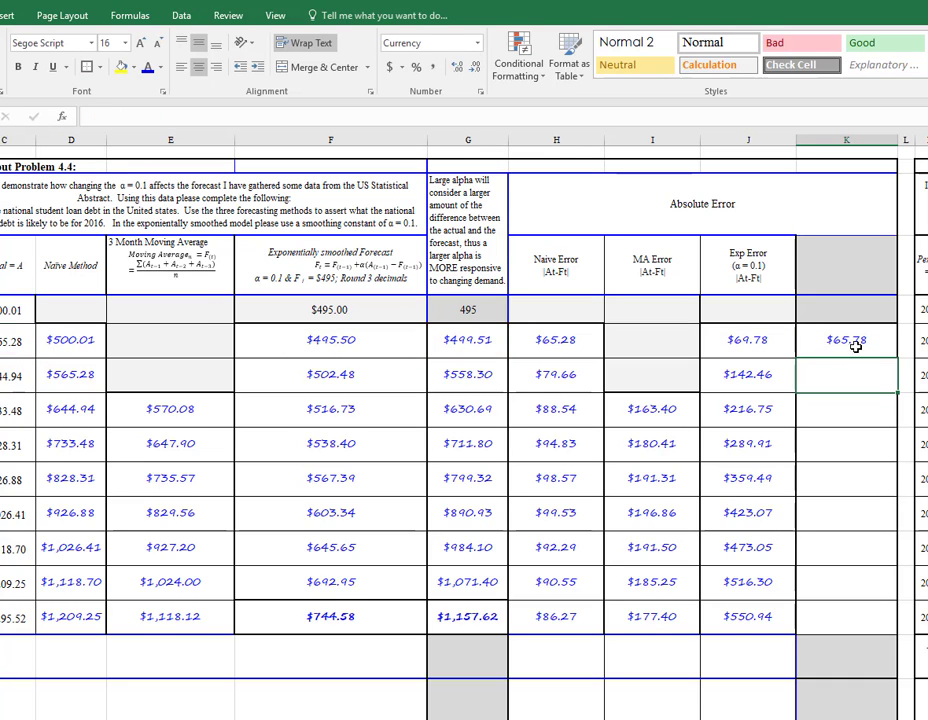
drag(899, 357, 887, 638)
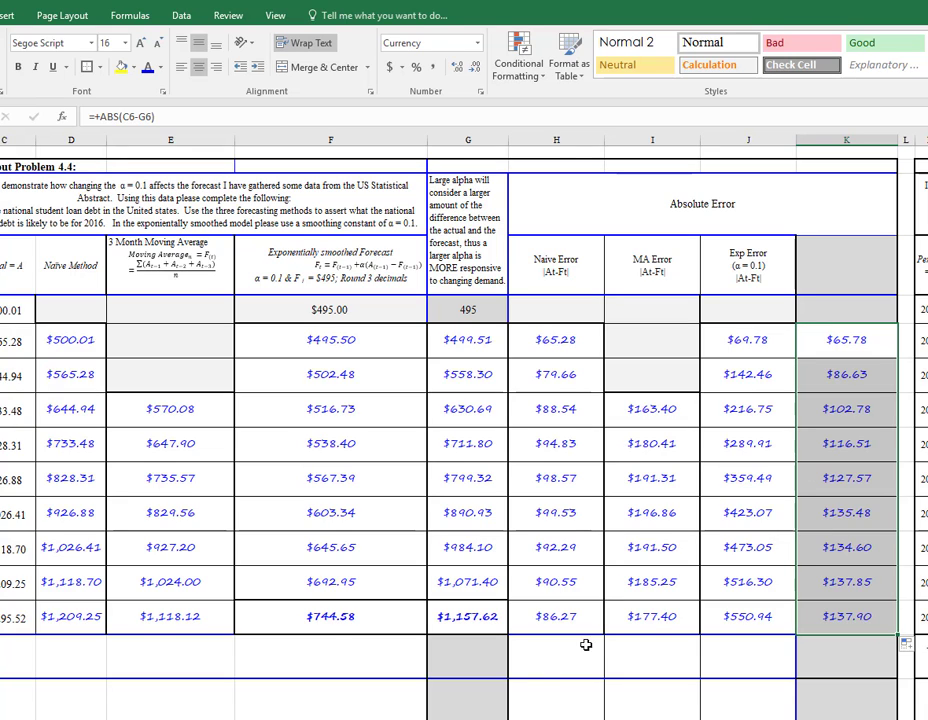
Average the Naive Error values H6:H14 in cell H15.
click(549, 652)
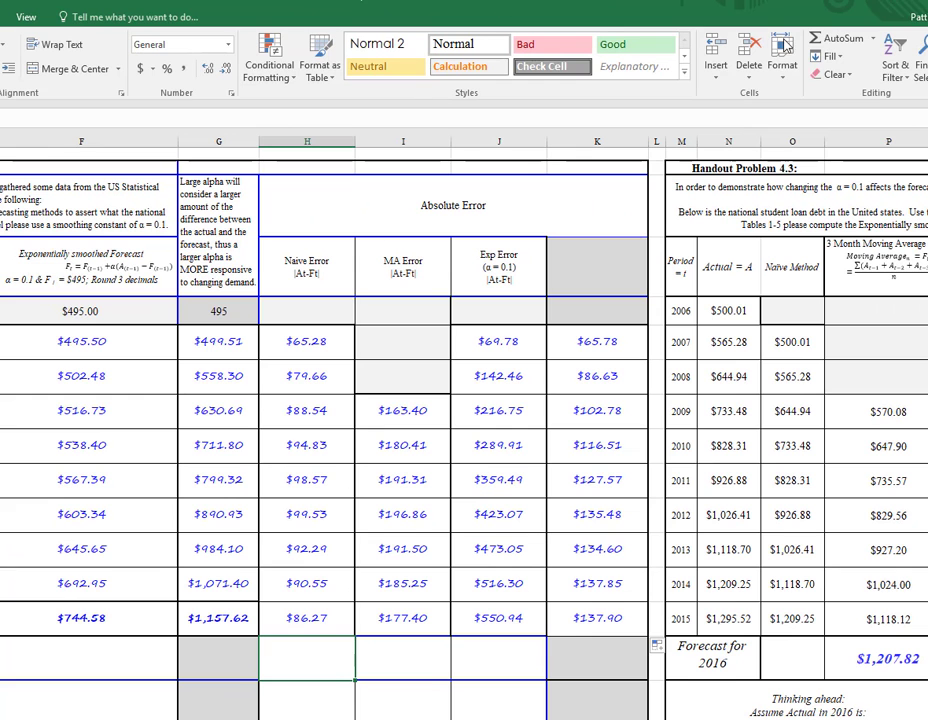
click(870, 39)
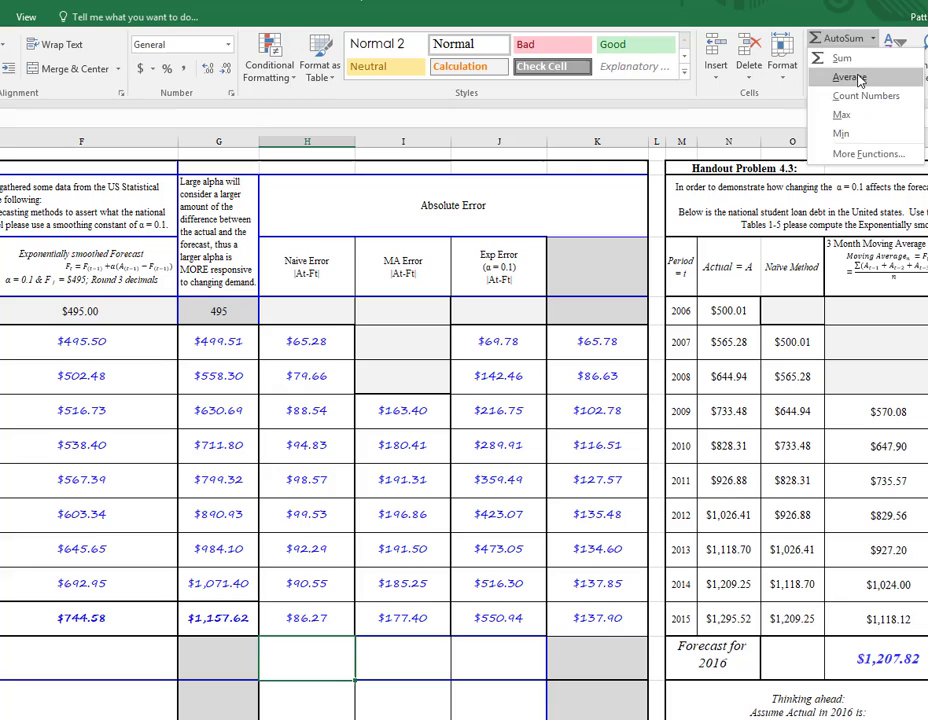
click(845, 77)
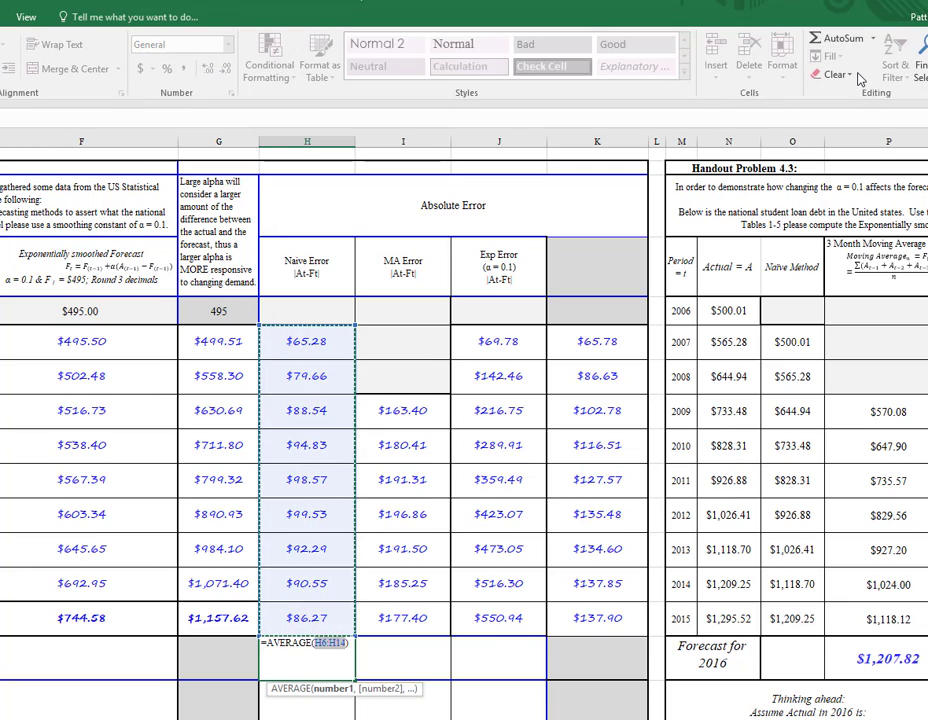
key(Return)
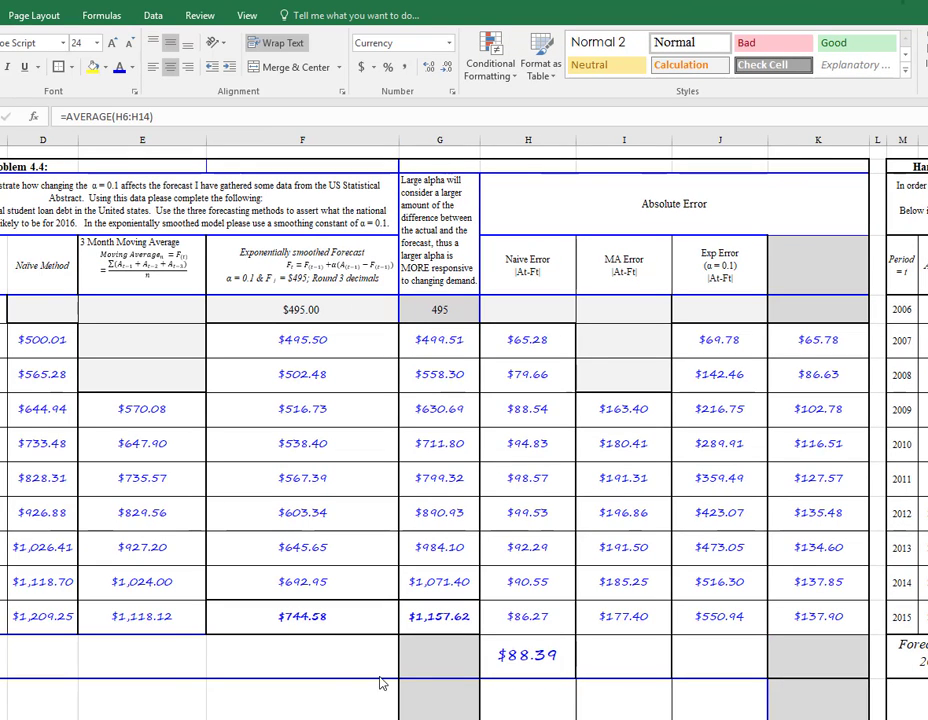
Average the MA Error values with =AVERAGE(I8:I14) in I15 and set that cell's font size to 22.
click(619, 652)
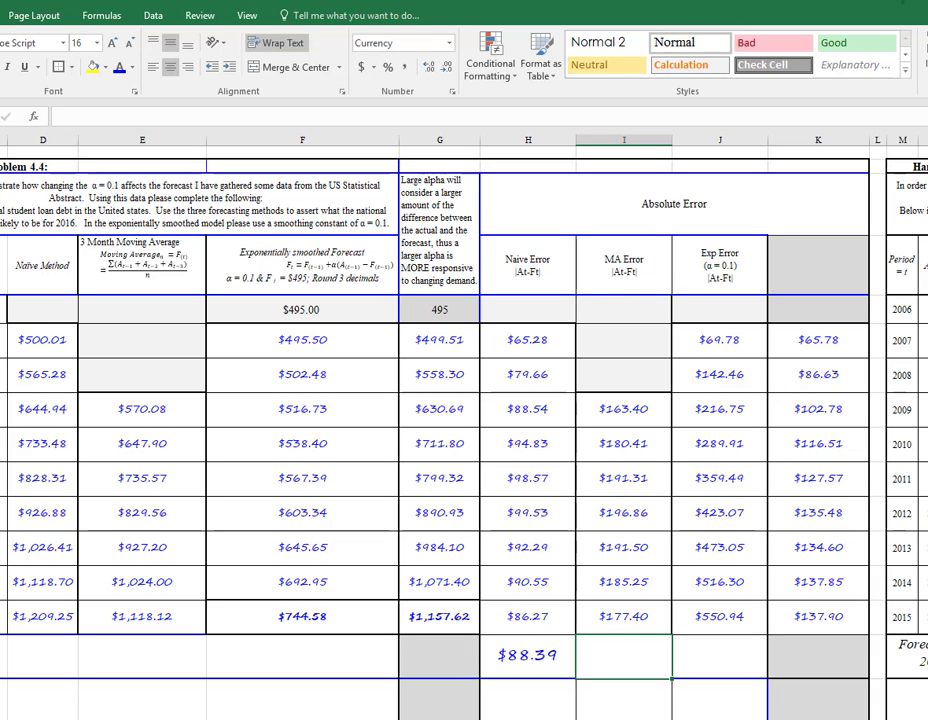
text(=AVERAGE()
drag(623, 408, 623, 581)
key(Return)
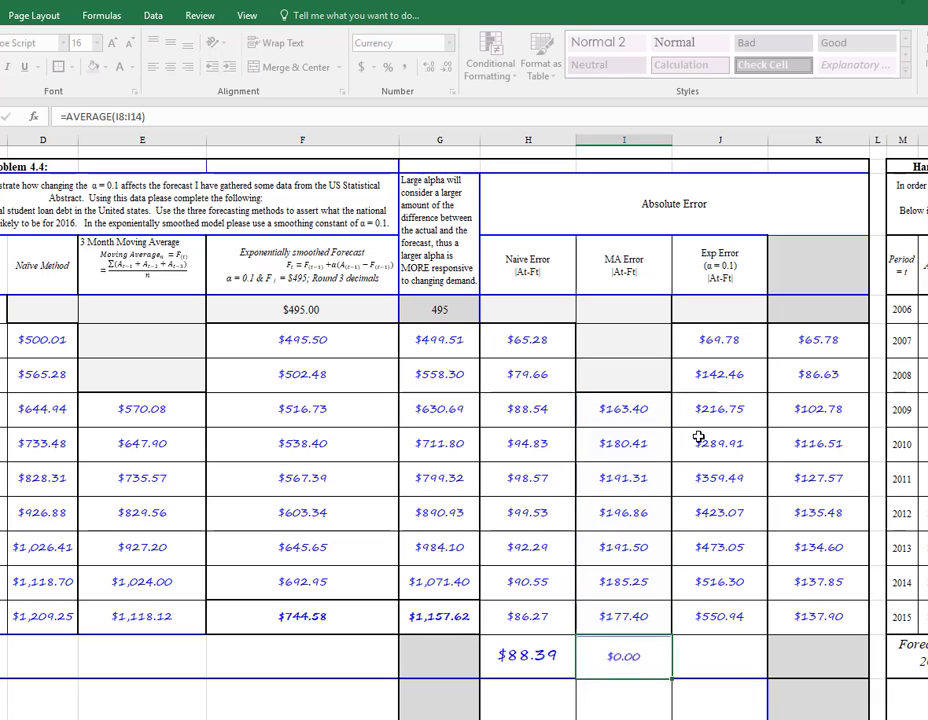
click(627, 653)
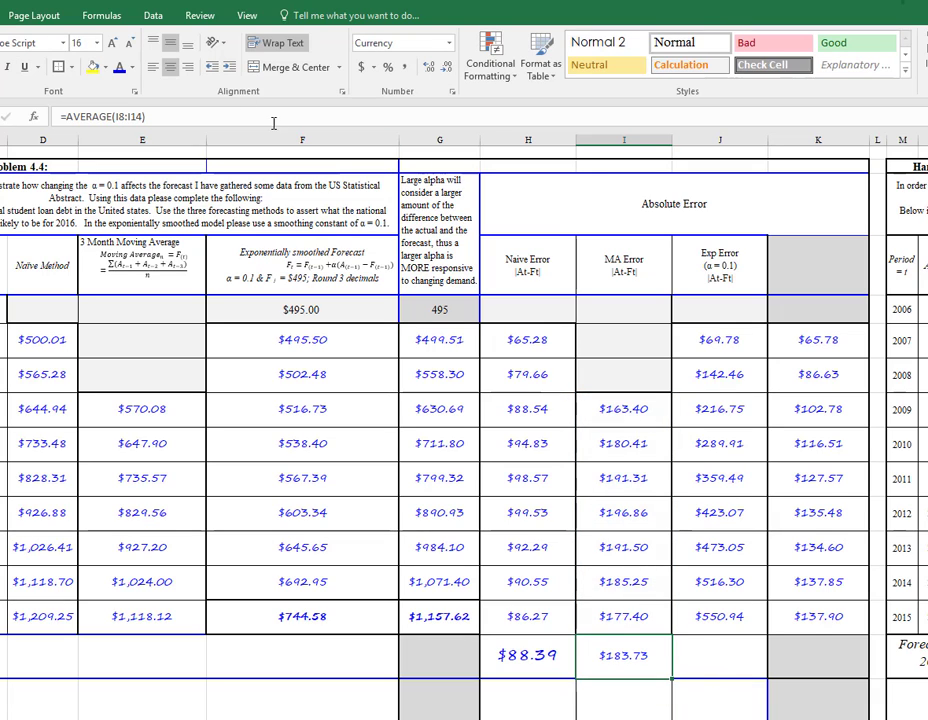
click(97, 45)
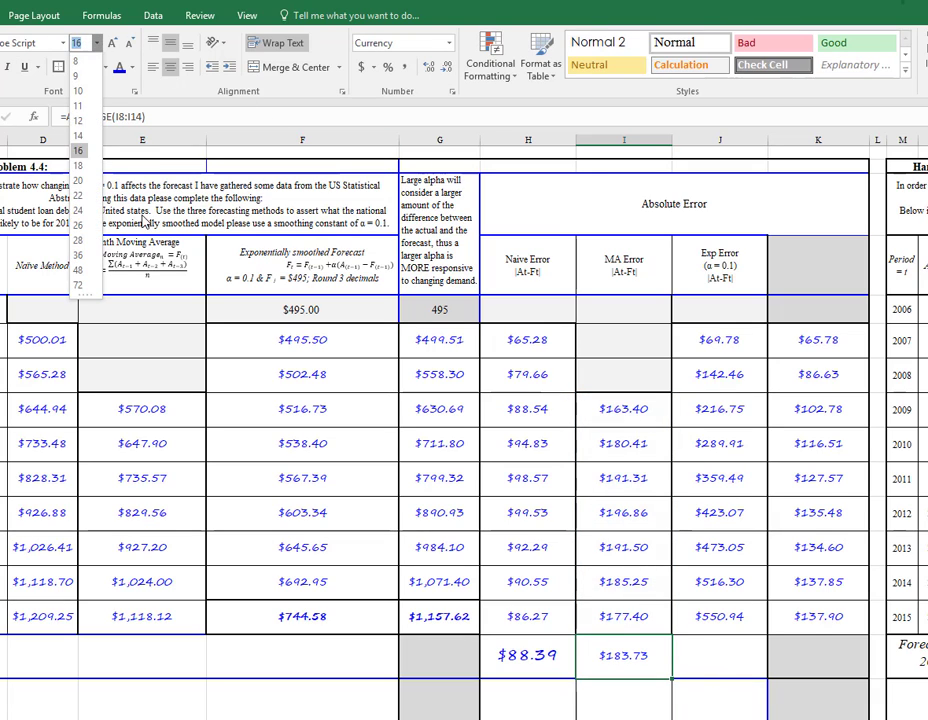
click(86, 198)
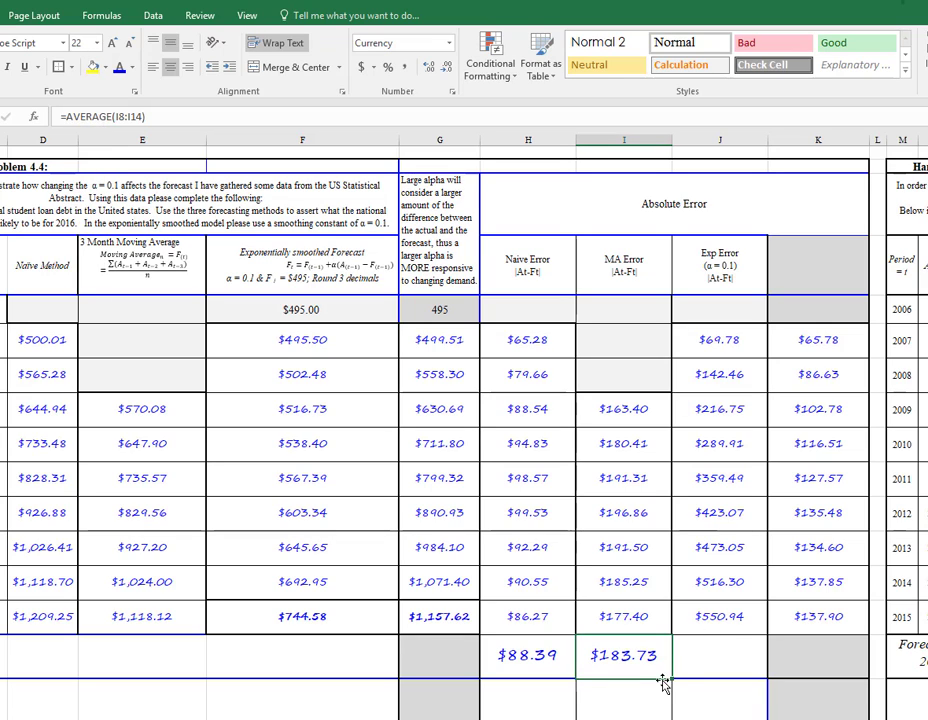
Average the Exp Error values of column J in cell J15, then select the MA Error average in I15.
key(Right)
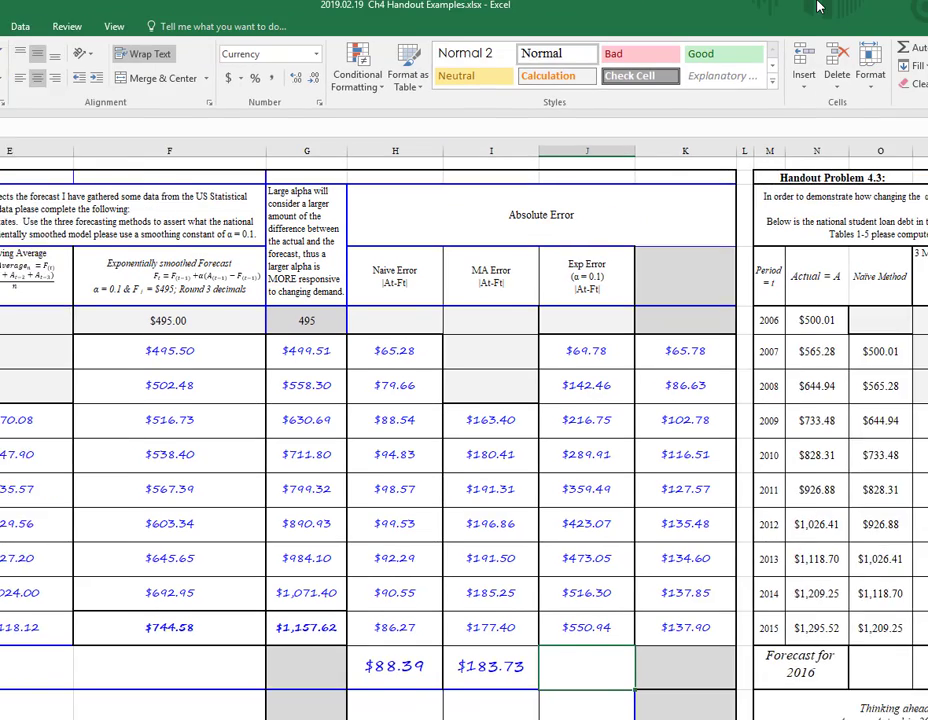
click(902, 42)
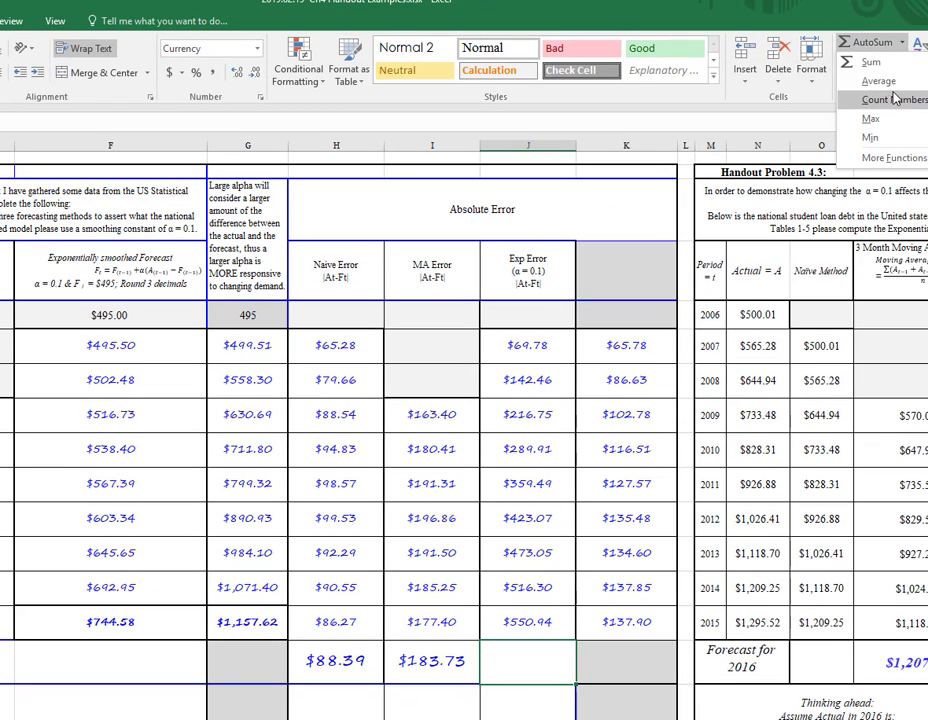
click(868, 81)
key(Return)
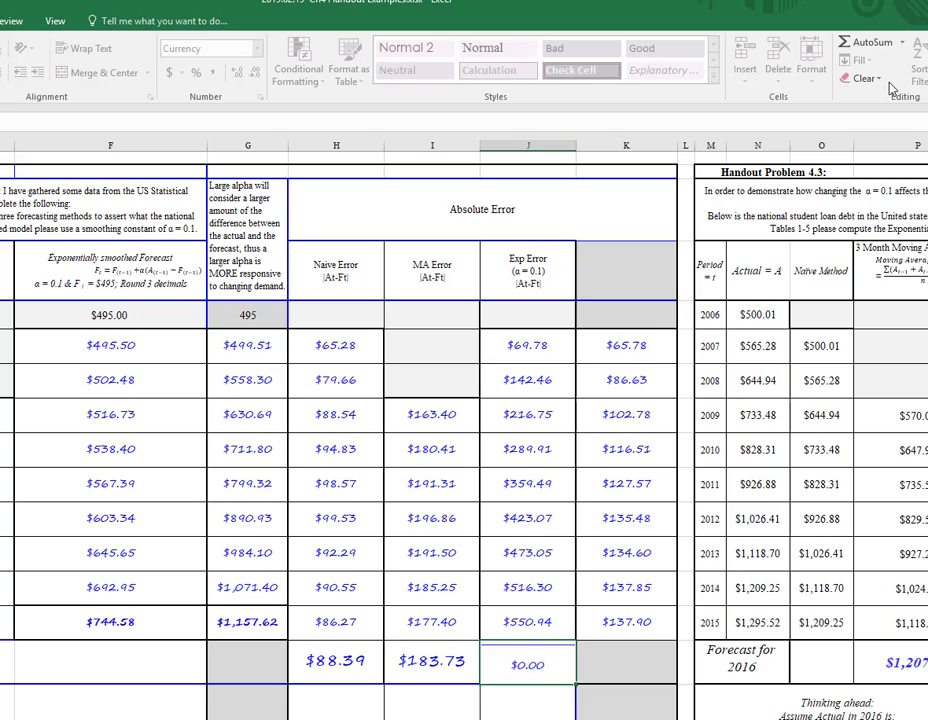
click(427, 664)
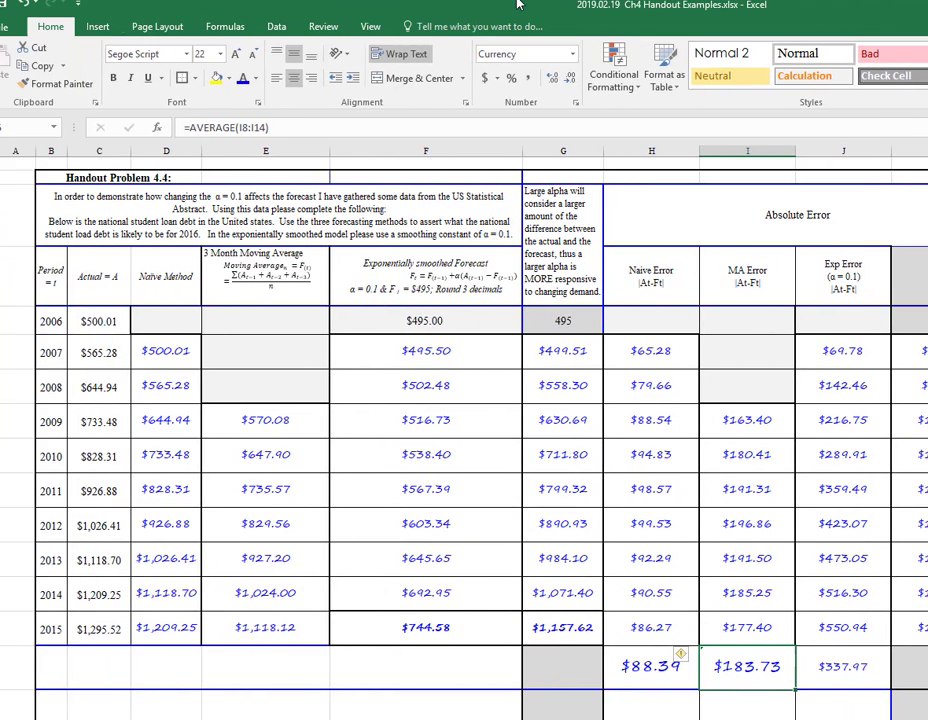
Copy the formatting of the MA Error average in I15 onto the Exp Error average in J15.
click(57, 83)
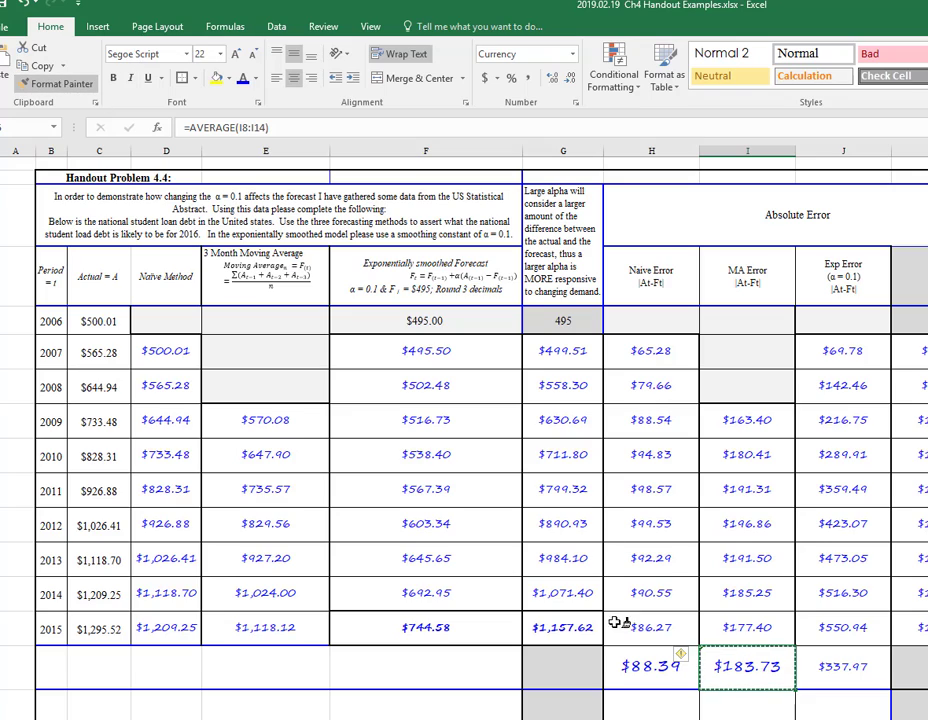
click(832, 668)
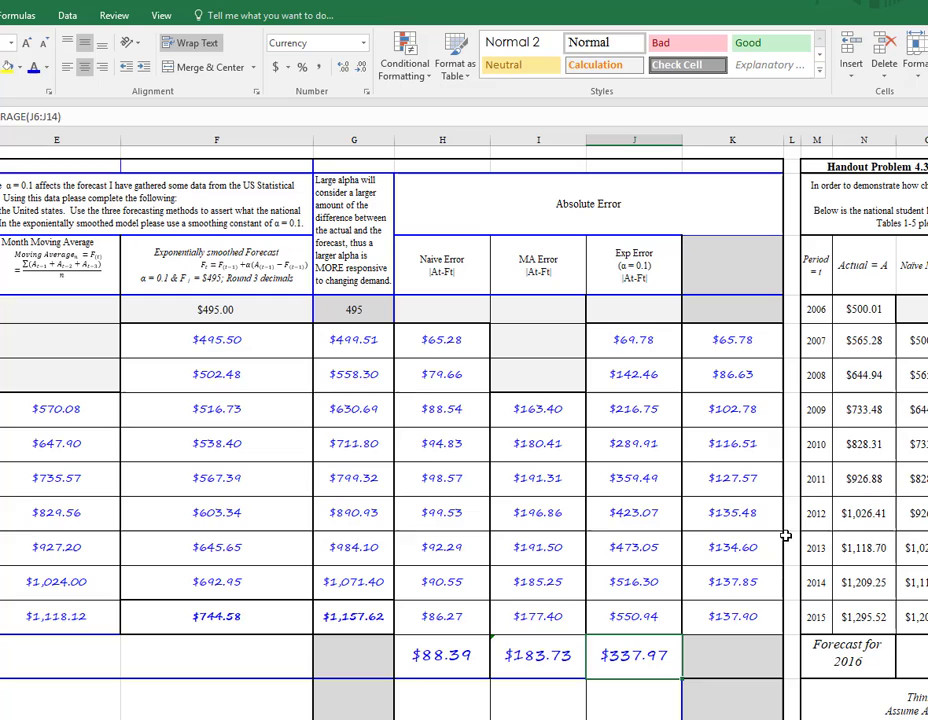
Average the column K errors in K15 with =AVERAGE(K6:K14), matching the neighbouring averages' Segoe Script font at size 22.
click(722, 662)
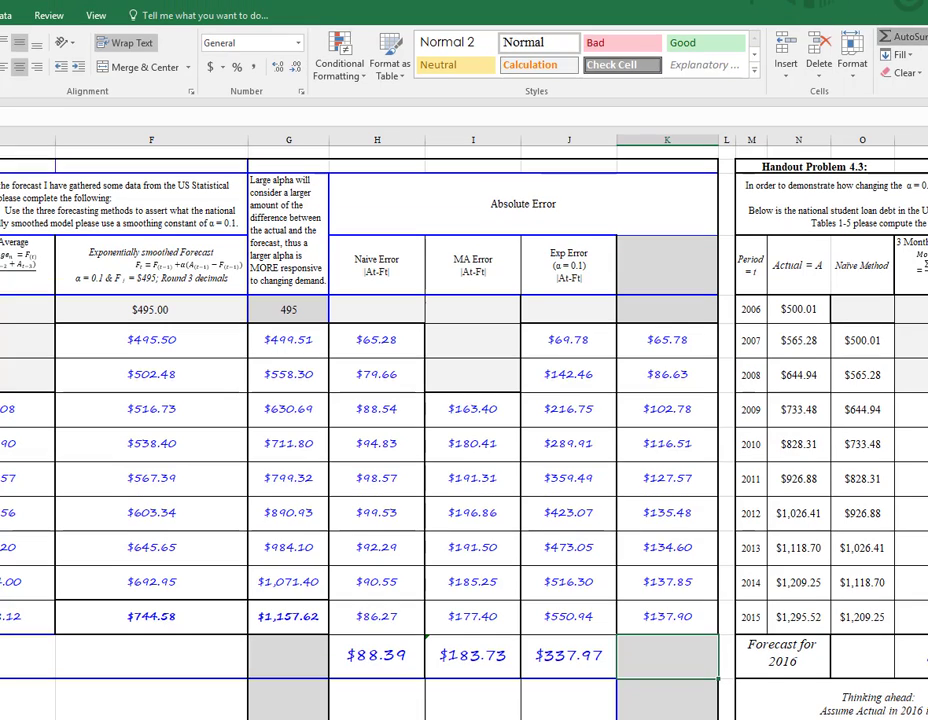
click(900, 35)
click(924, 36)
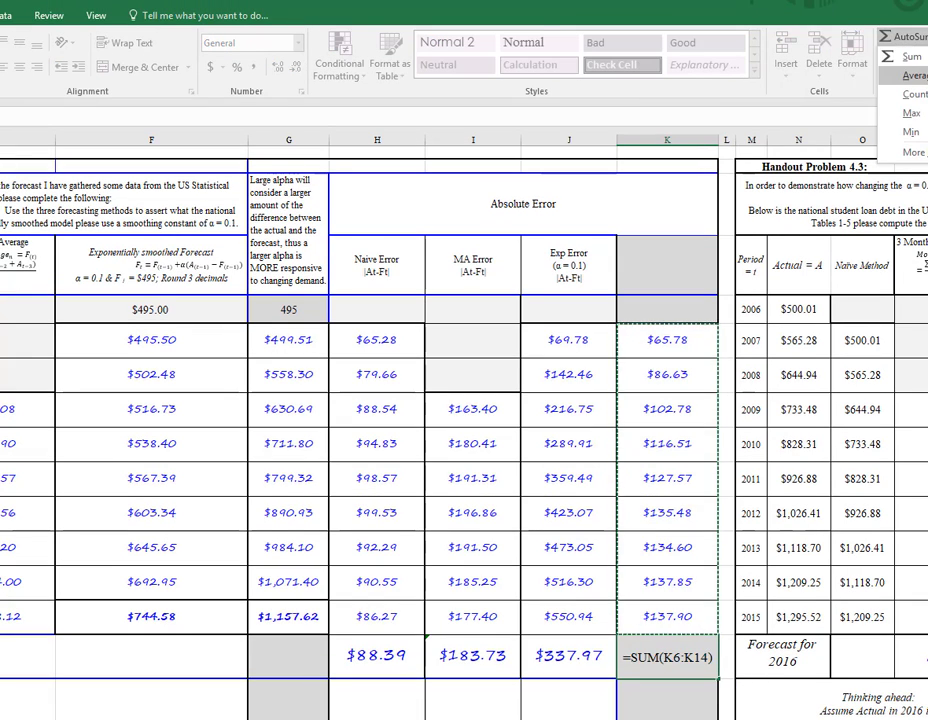
click(910, 56)
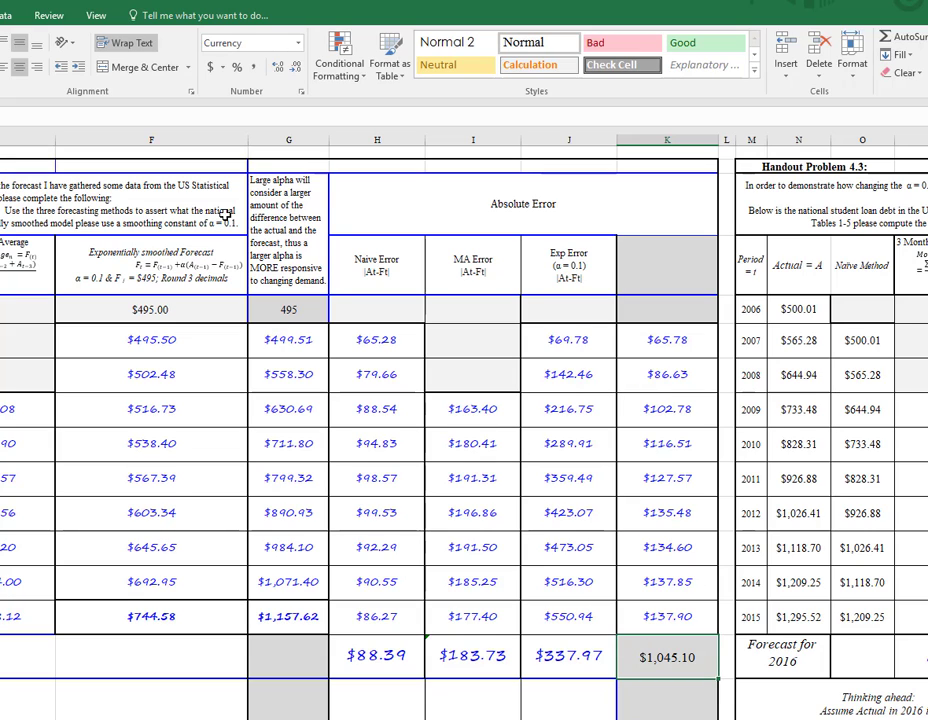
key(F2)
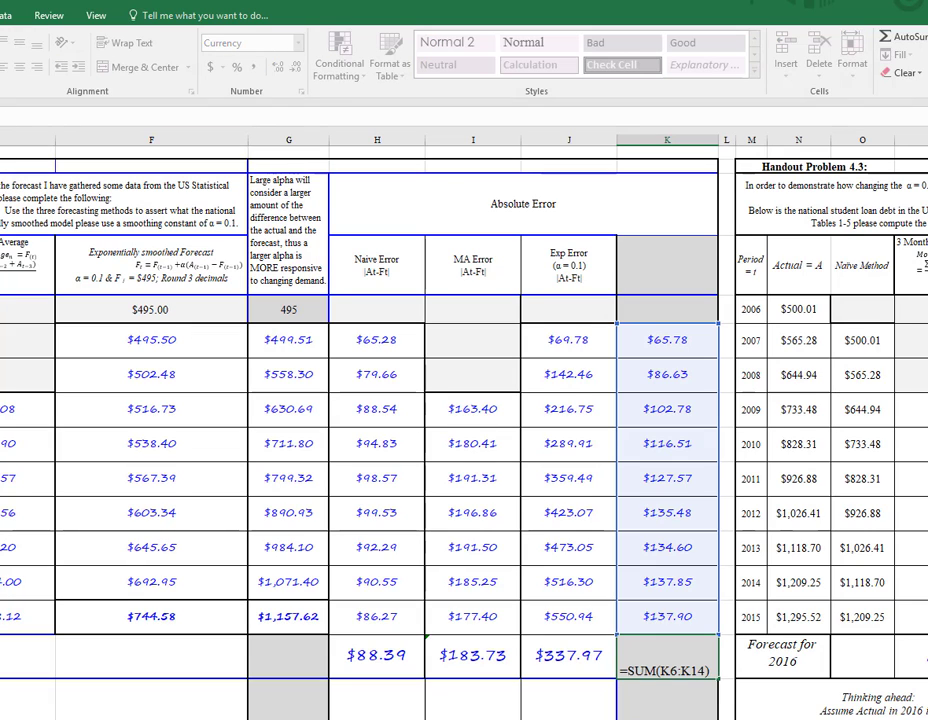
key(Escape)
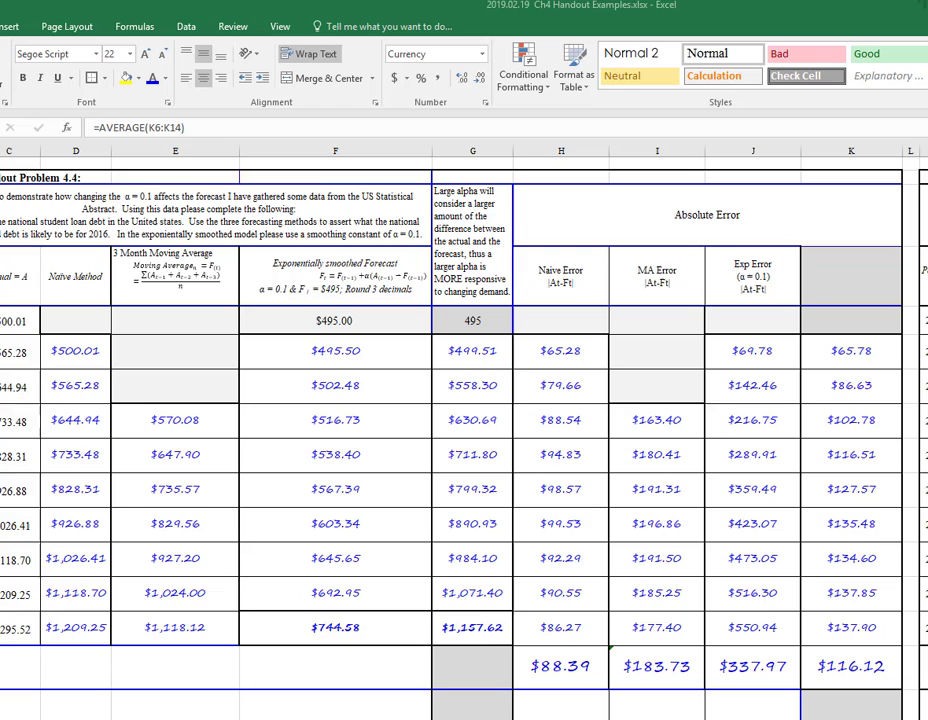
Highlight the column K error average in K15 with a yellow fill and compare column K's errors with the Naive Error column.
click(884, 676)
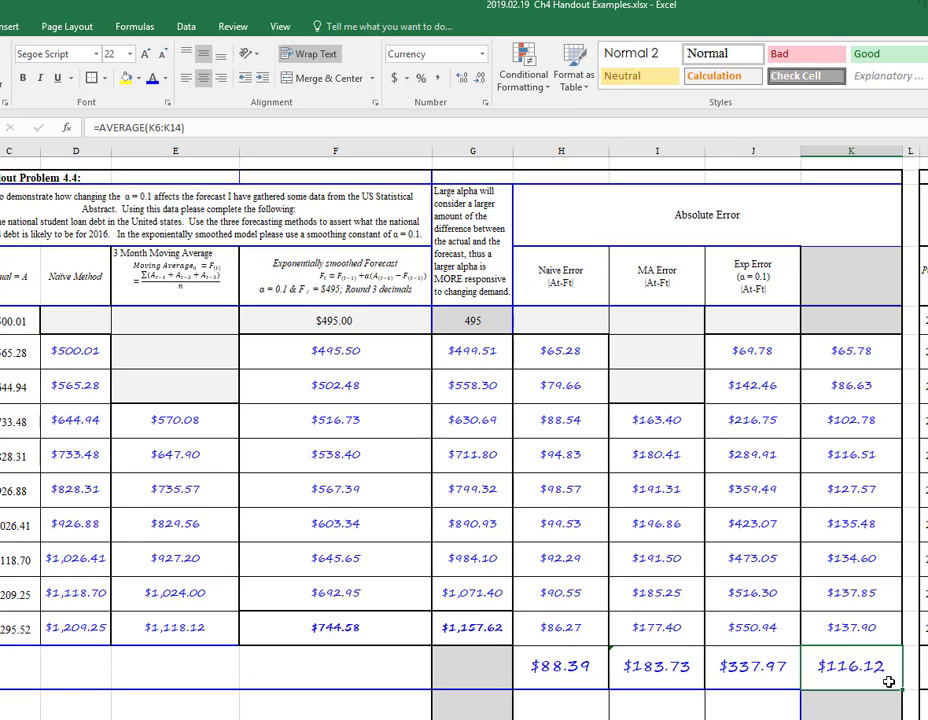
click(126, 79)
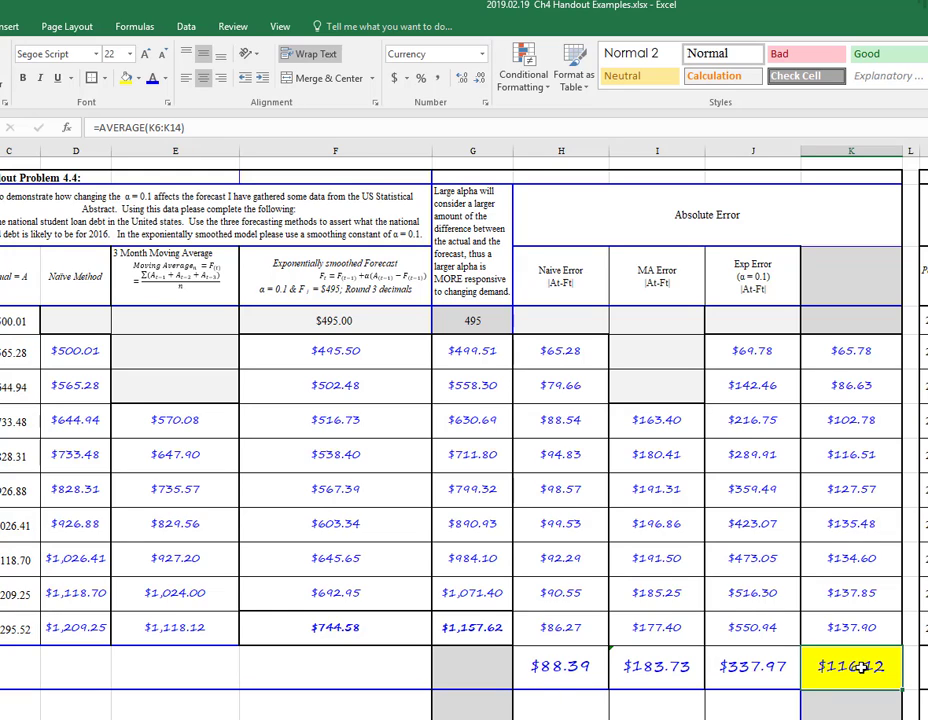
click(597, 667)
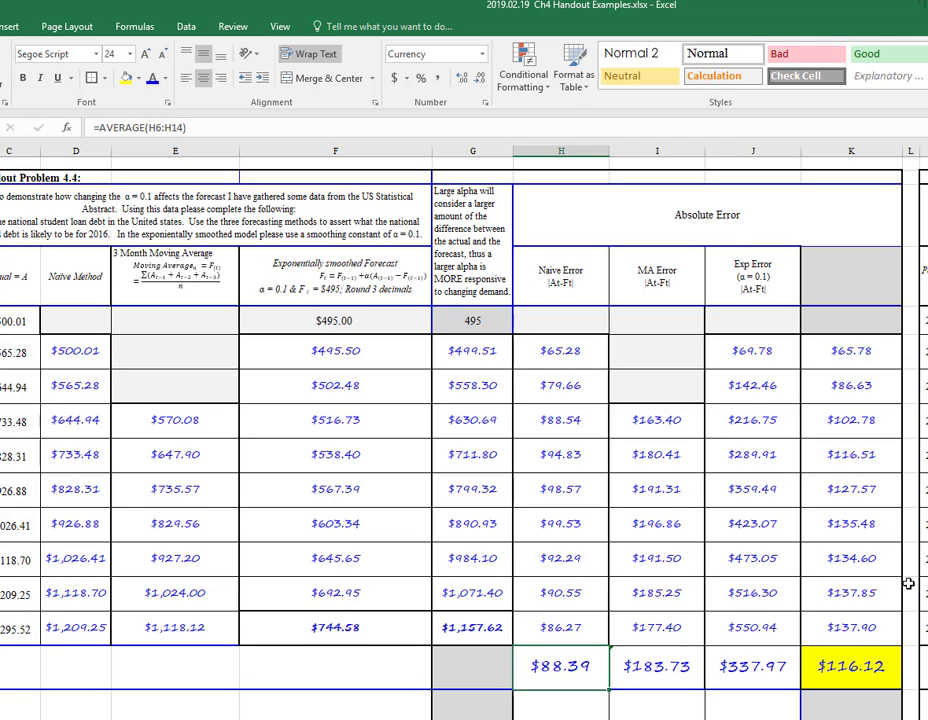
click(852, 590)
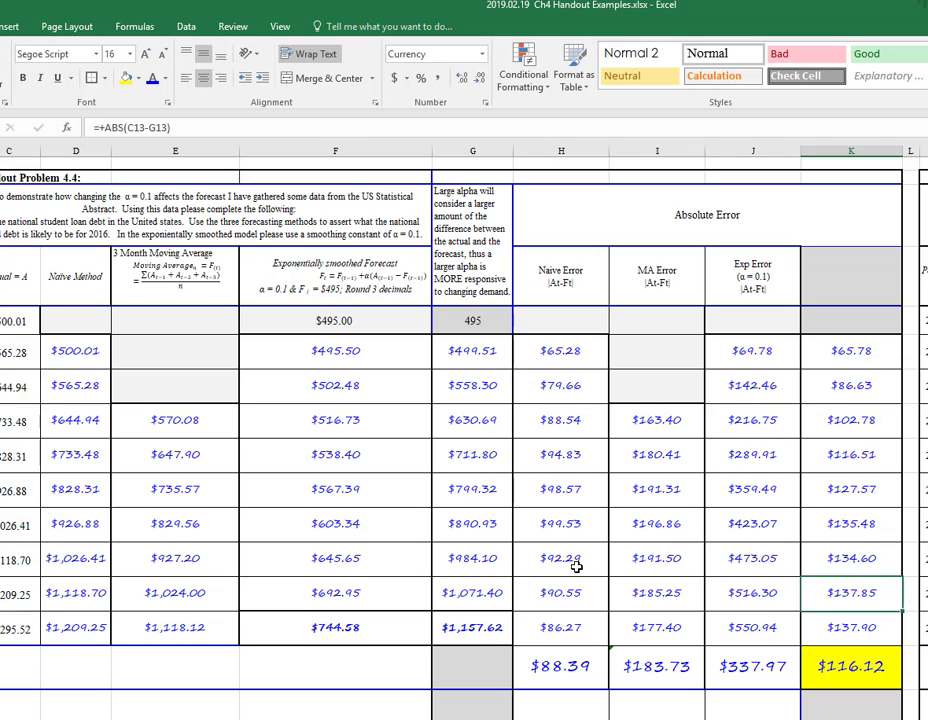
click(580, 604)
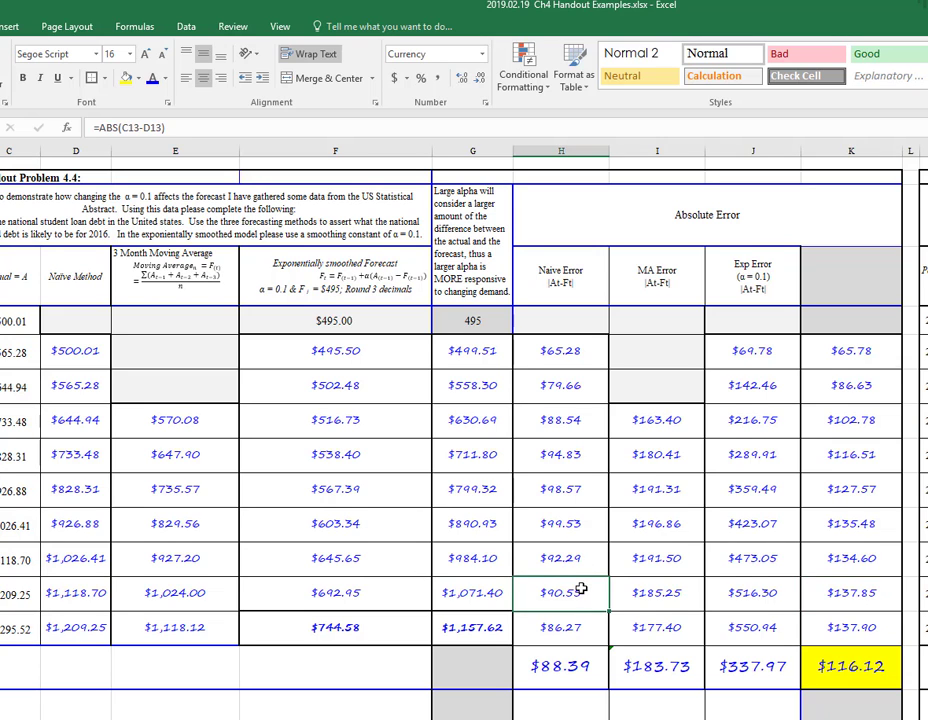
Extend the Naive, 3 Month Moving Average and Exponentially smoothed forecast formulas from D14:F14 into row 15 for 2016.
scroll(582, 595, down, 2)
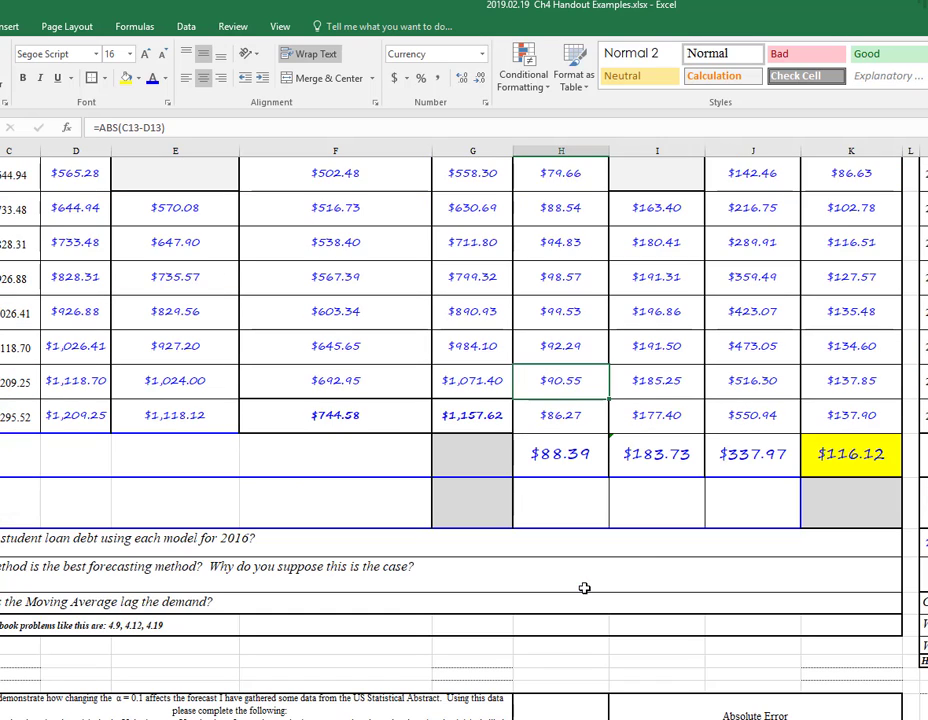
click(113, 550)
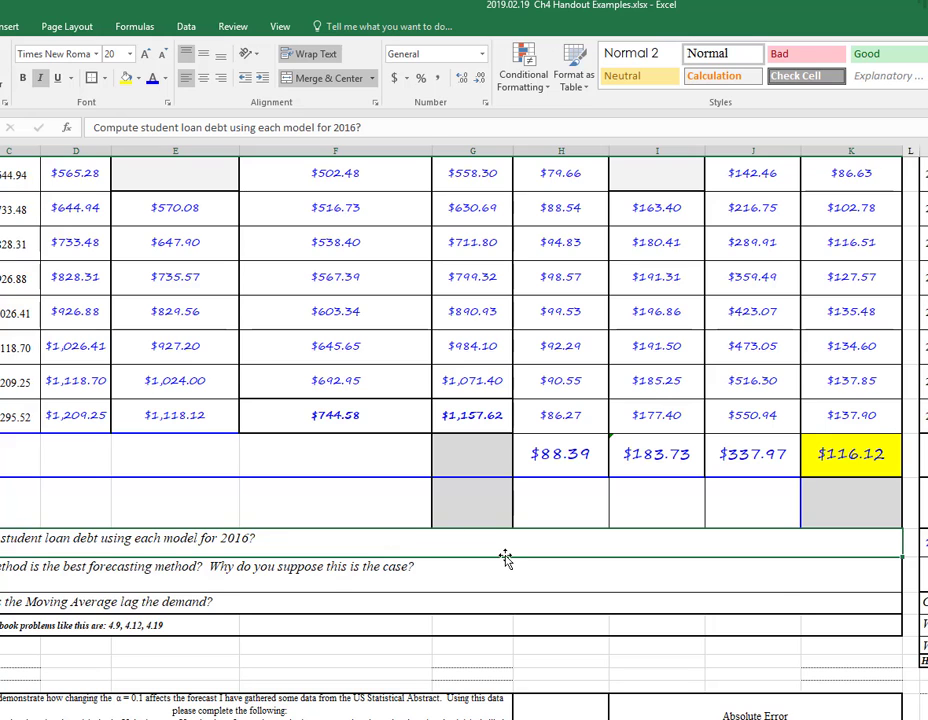
scroll(505, 558, up, 1)
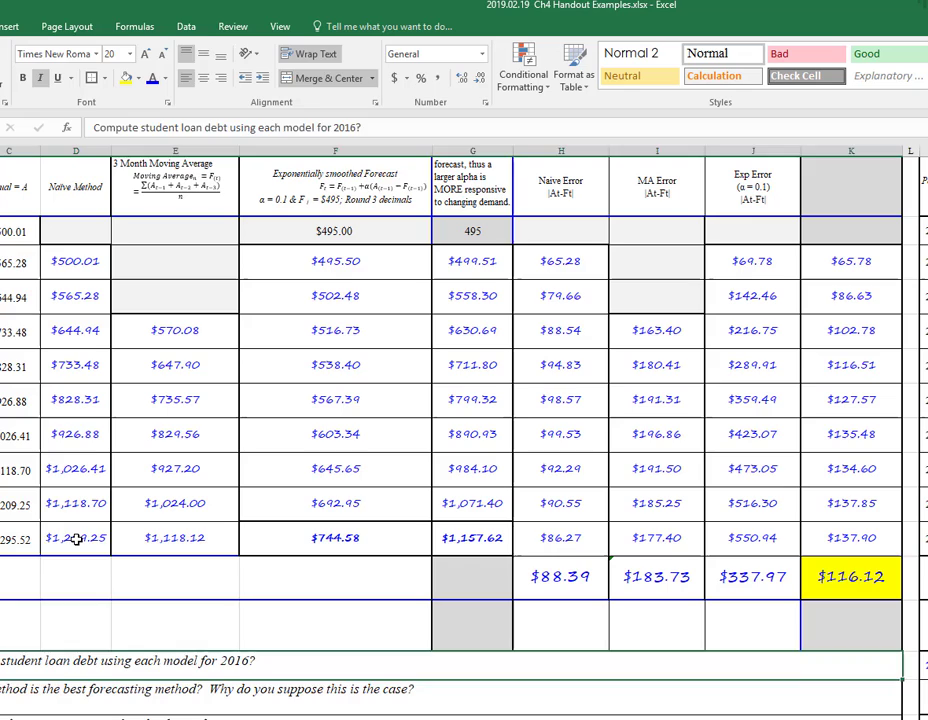
click(78, 540)
drag(110, 568, 99, 588)
click(182, 543)
drag(222, 548, 330, 542)
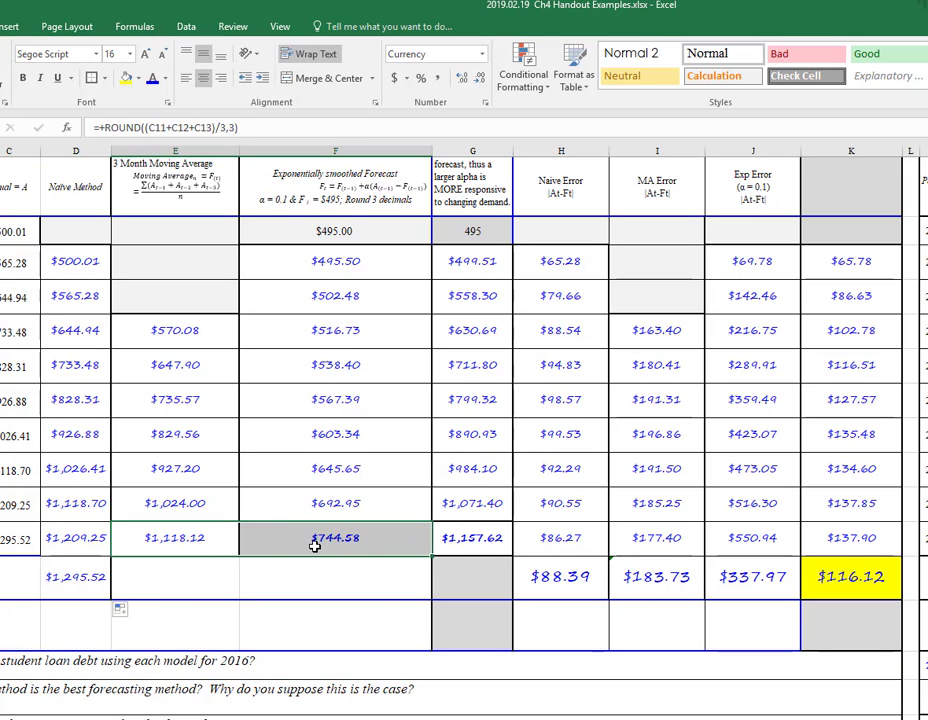
drag(430, 598, 433, 607)
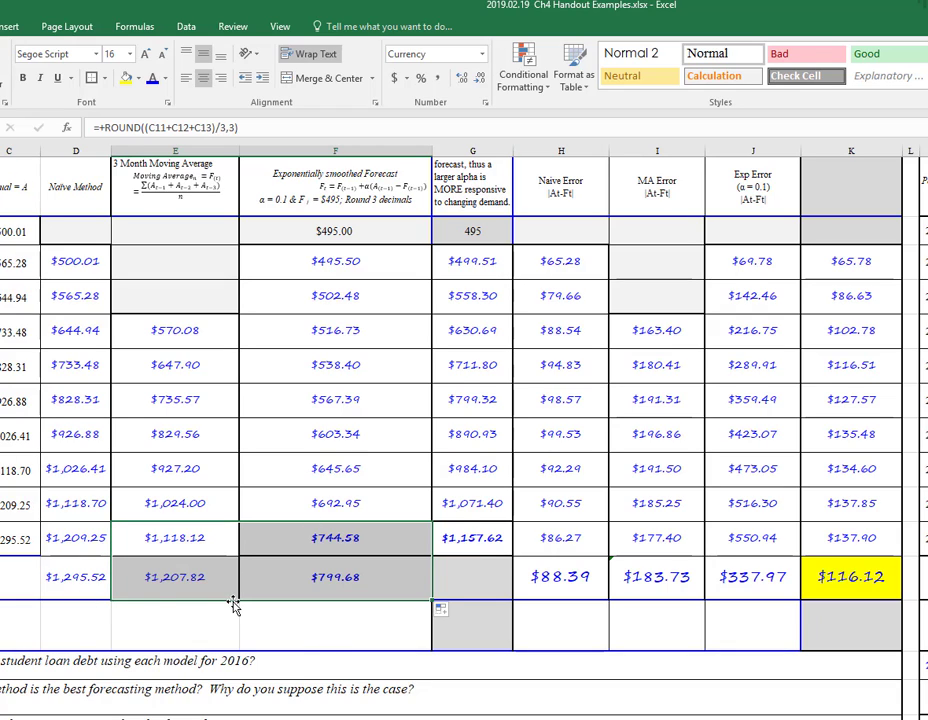
Review the 2016 forecasts in D15:F15 against the handout questions on 2016 debt and the best forecasting method.
drag(75, 577, 316, 576)
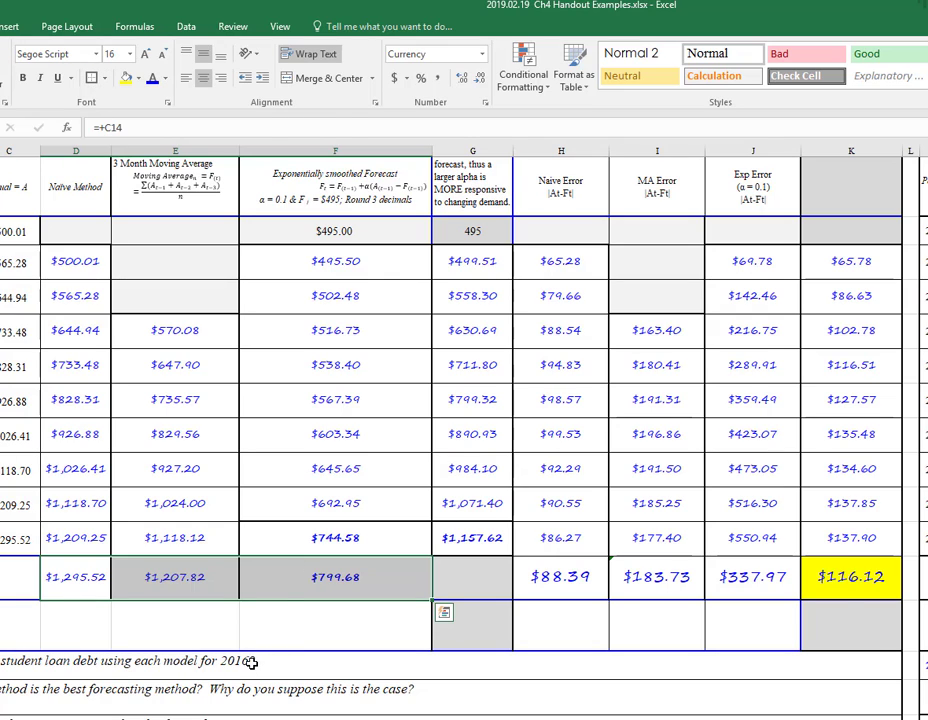
click(427, 662)
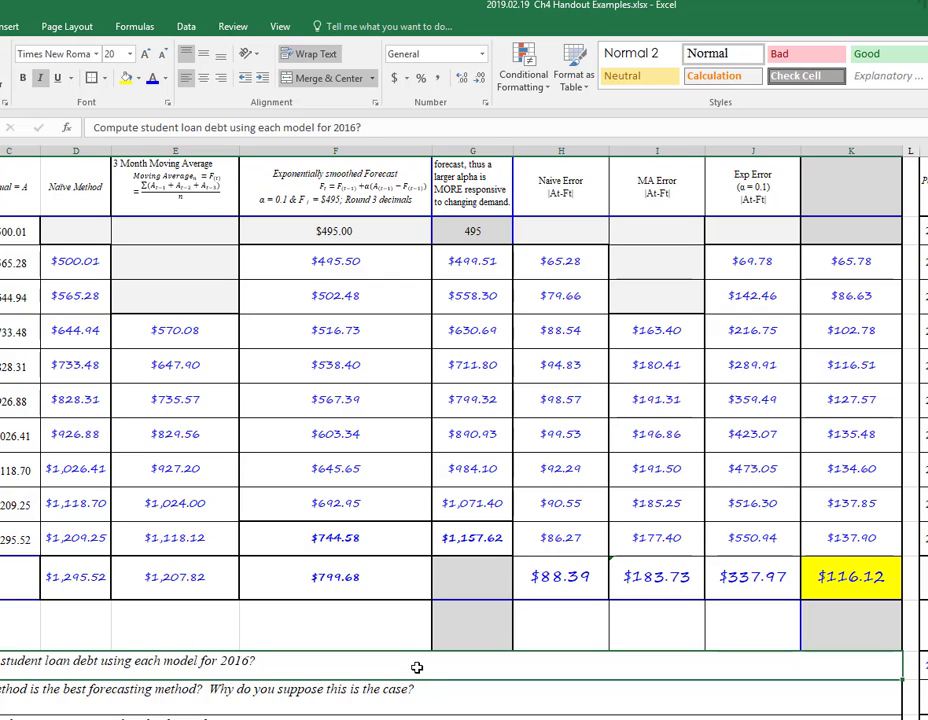
click(305, 699)
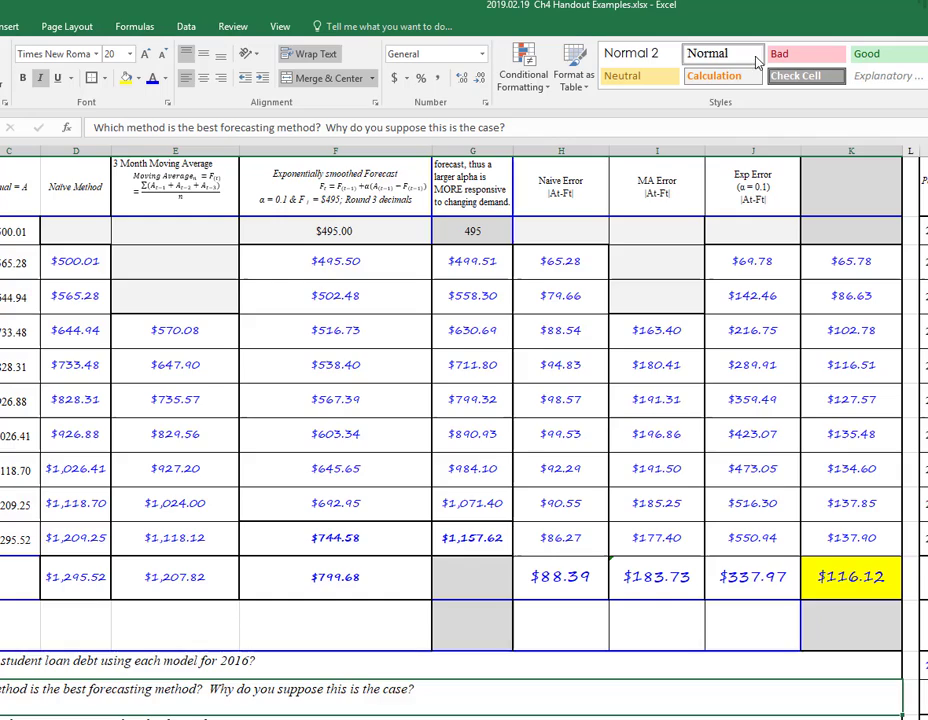